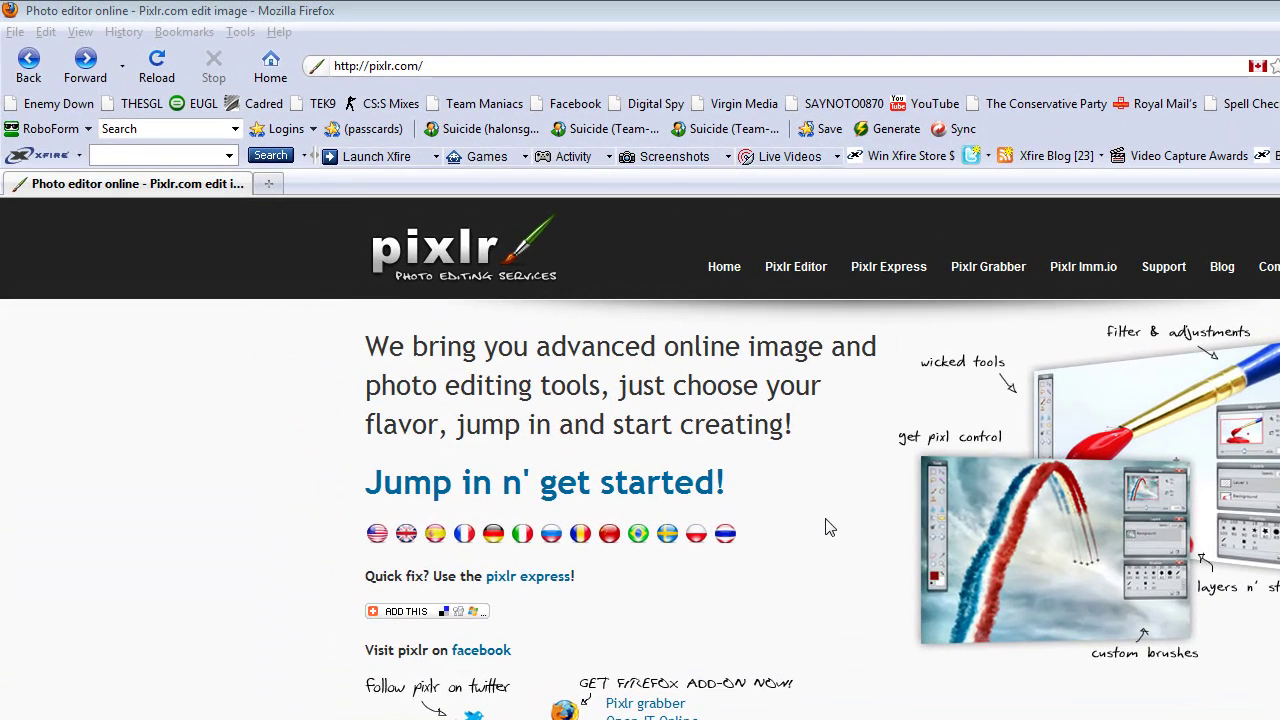
Step: Launch Pixlr Editor, create a 640x480 blank image, then close it
{"action": "left_click", "coordinate": [810, 271]}
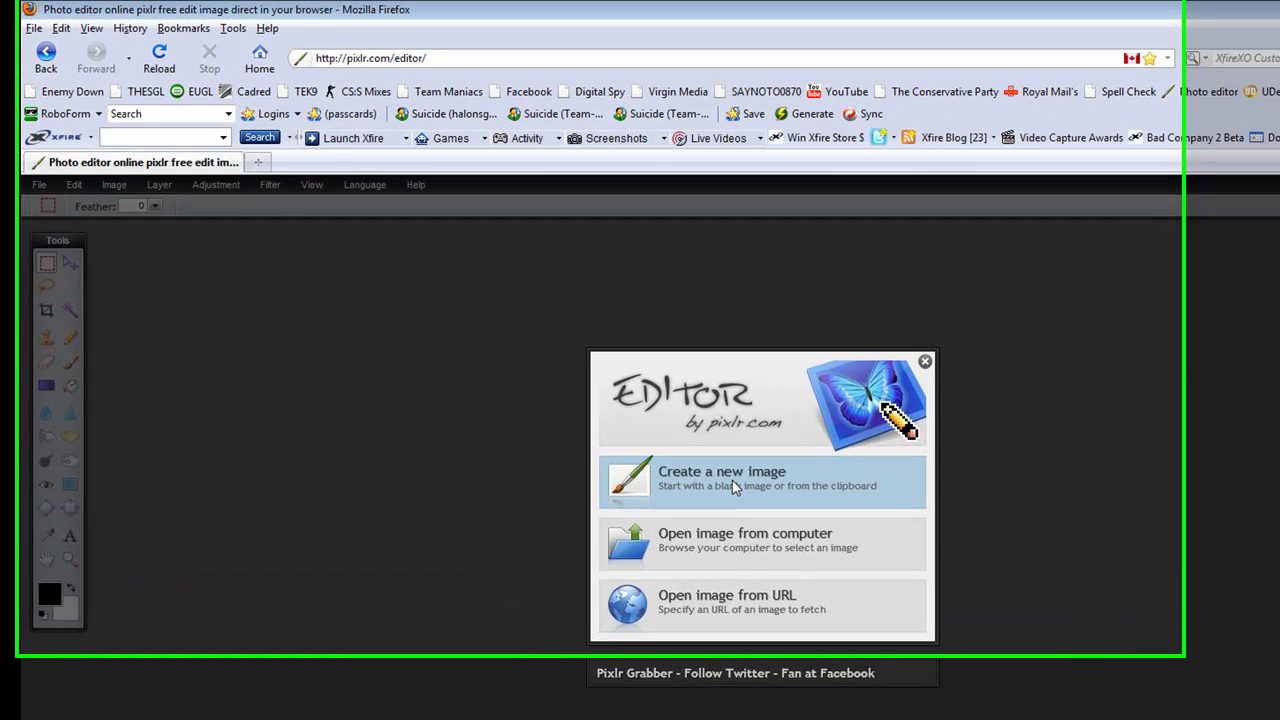
{"action": "left_click", "coordinate": [618, 378]}
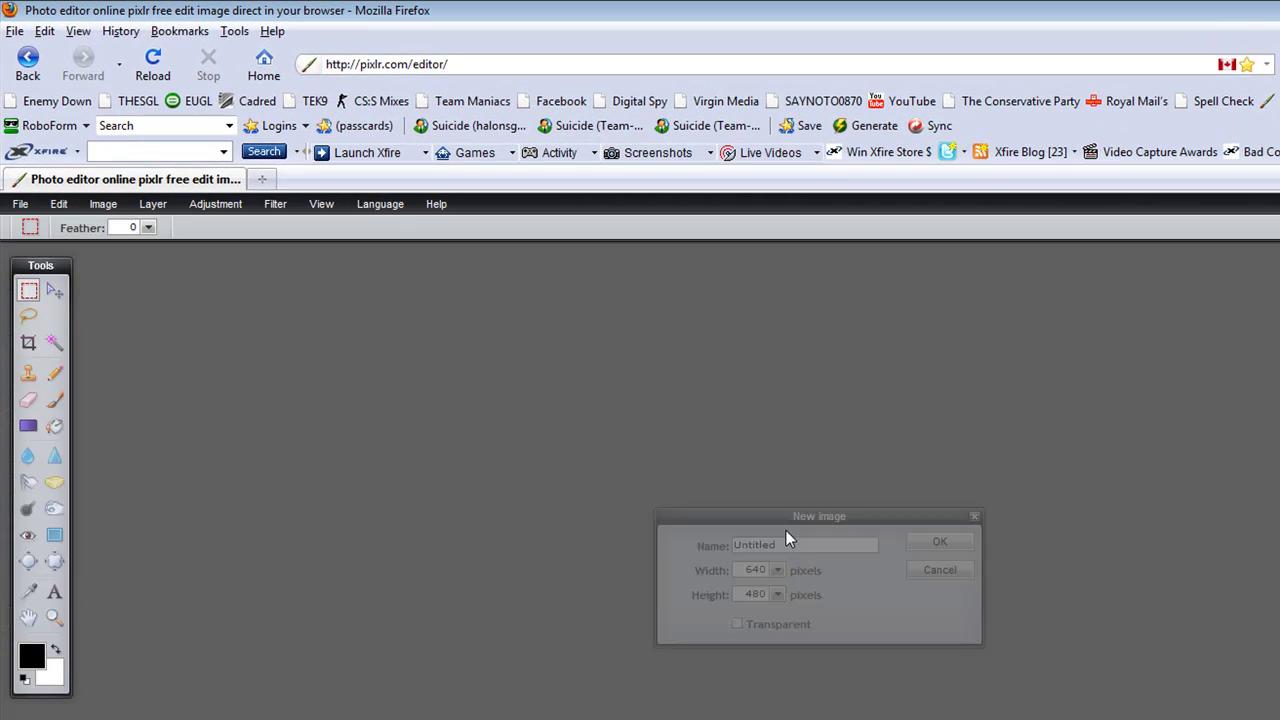
{"action": "left_click", "coordinate": [938, 542]}
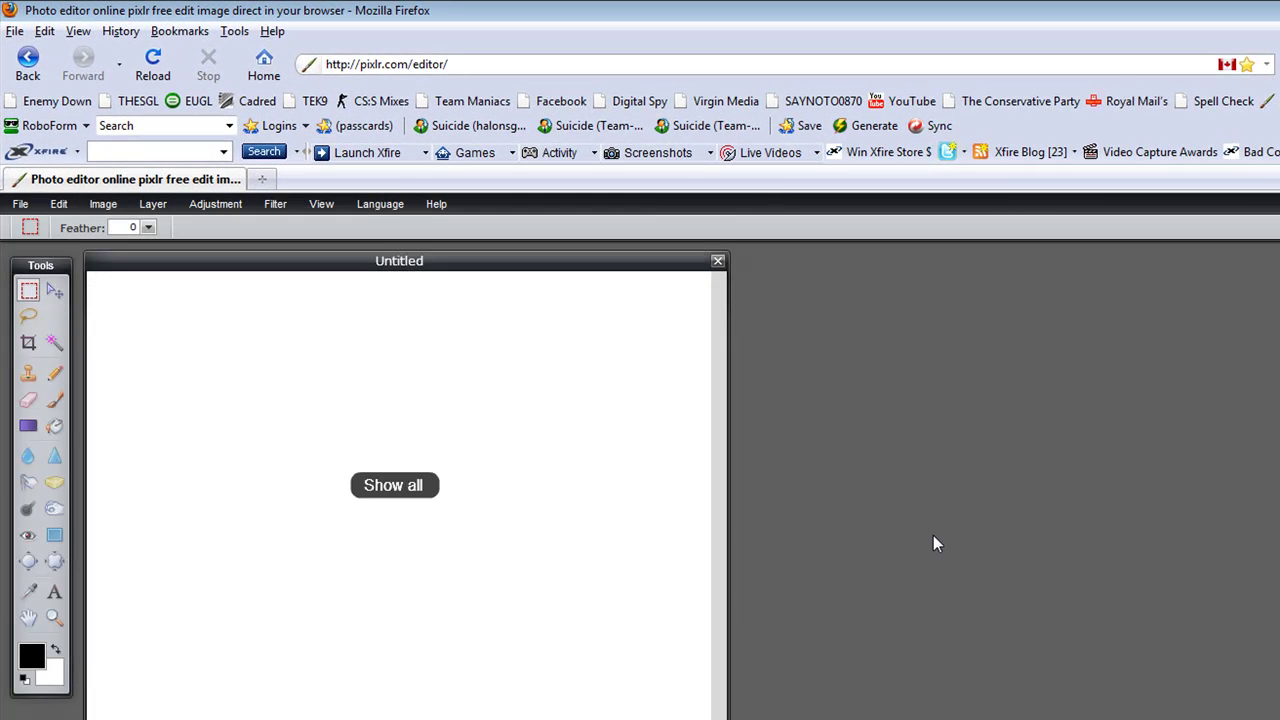
{"action": "left_click", "coordinate": [717, 261]}
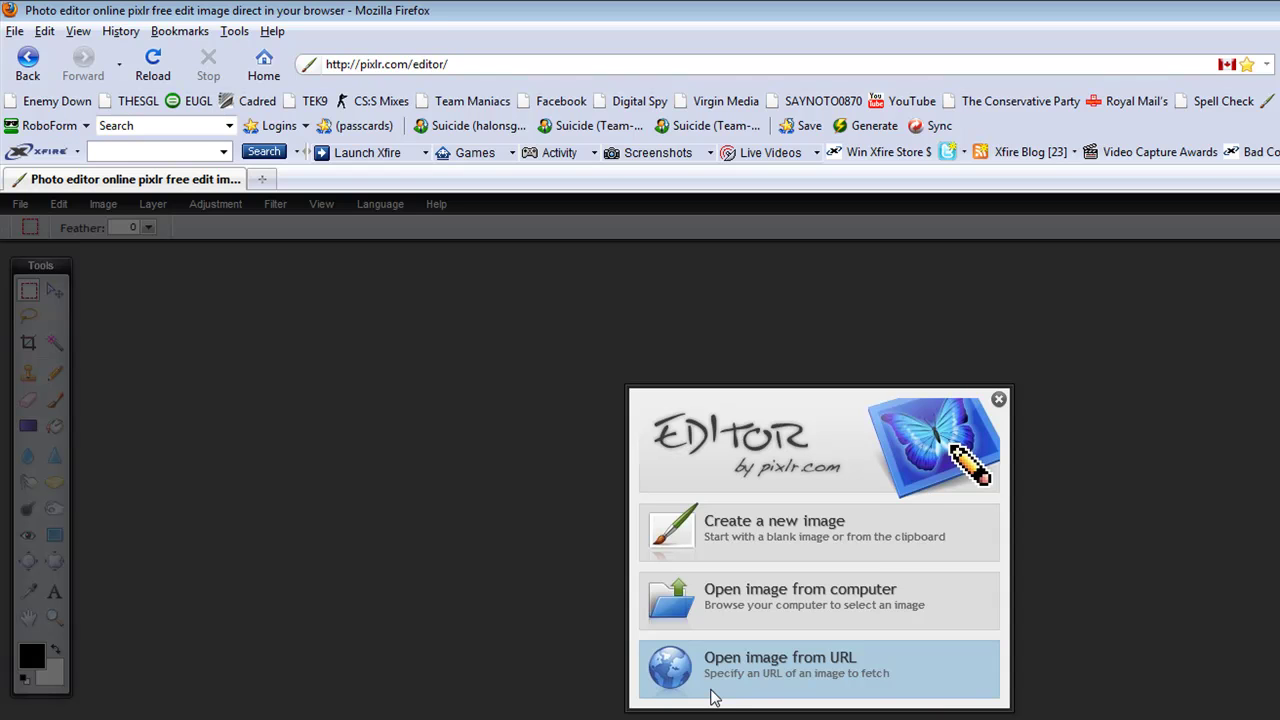
Step: Open TM-02-TRANSPARENT-LOGO.png from the TM Clan Logos folder in Pictures
{"action": "left_click", "coordinate": [756, 595]}
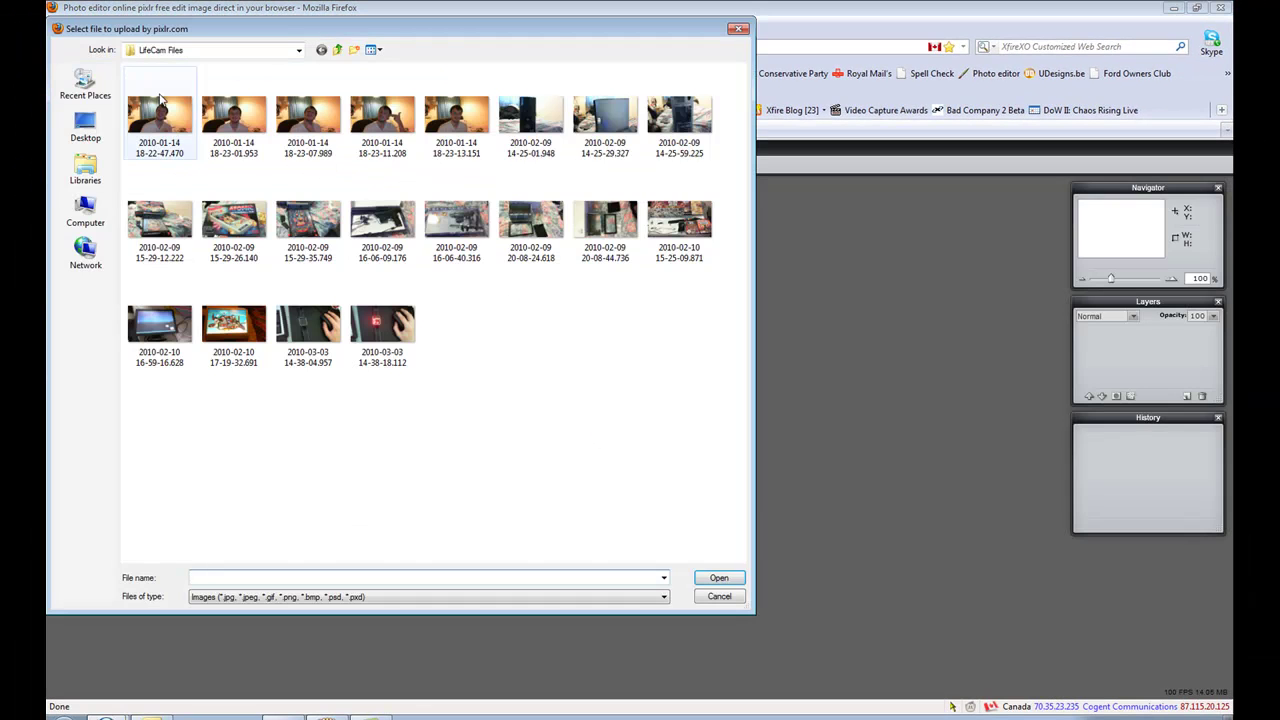
{"action": "left_click", "coordinate": [337, 50]}
{"action": "double_click", "coordinate": [318, 228]}
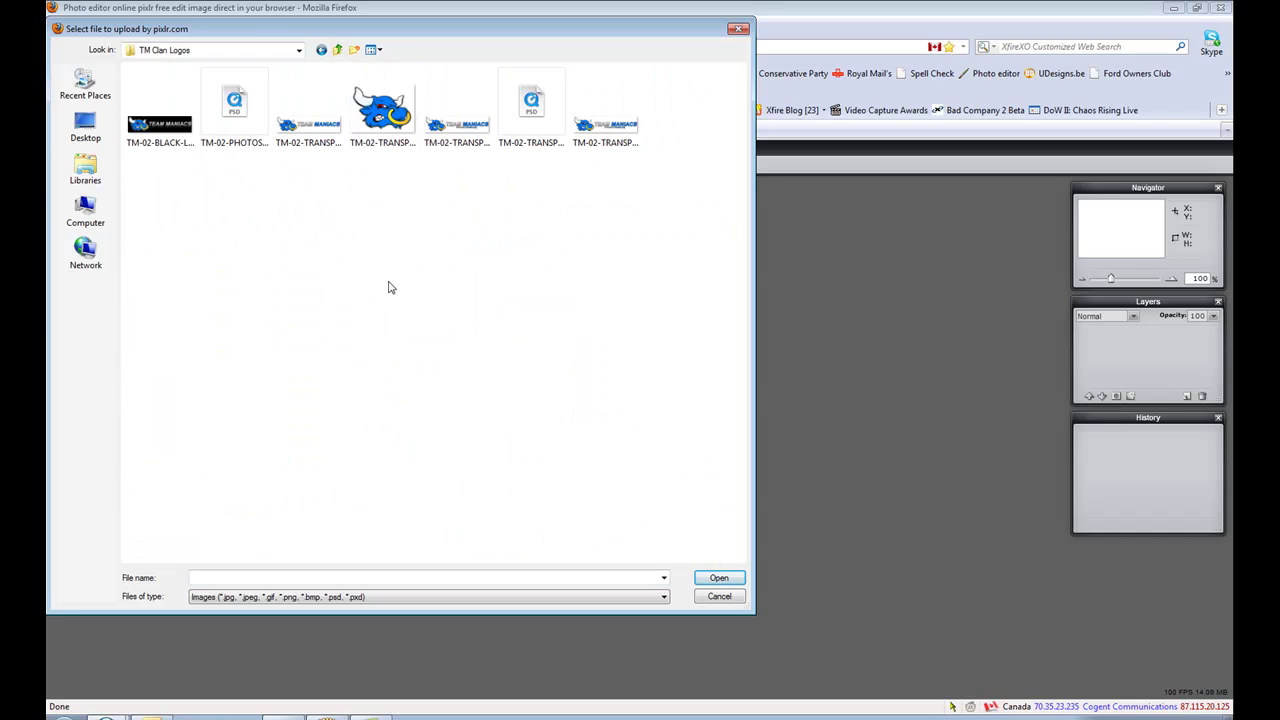
{"action": "double_click", "coordinate": [390, 120]}
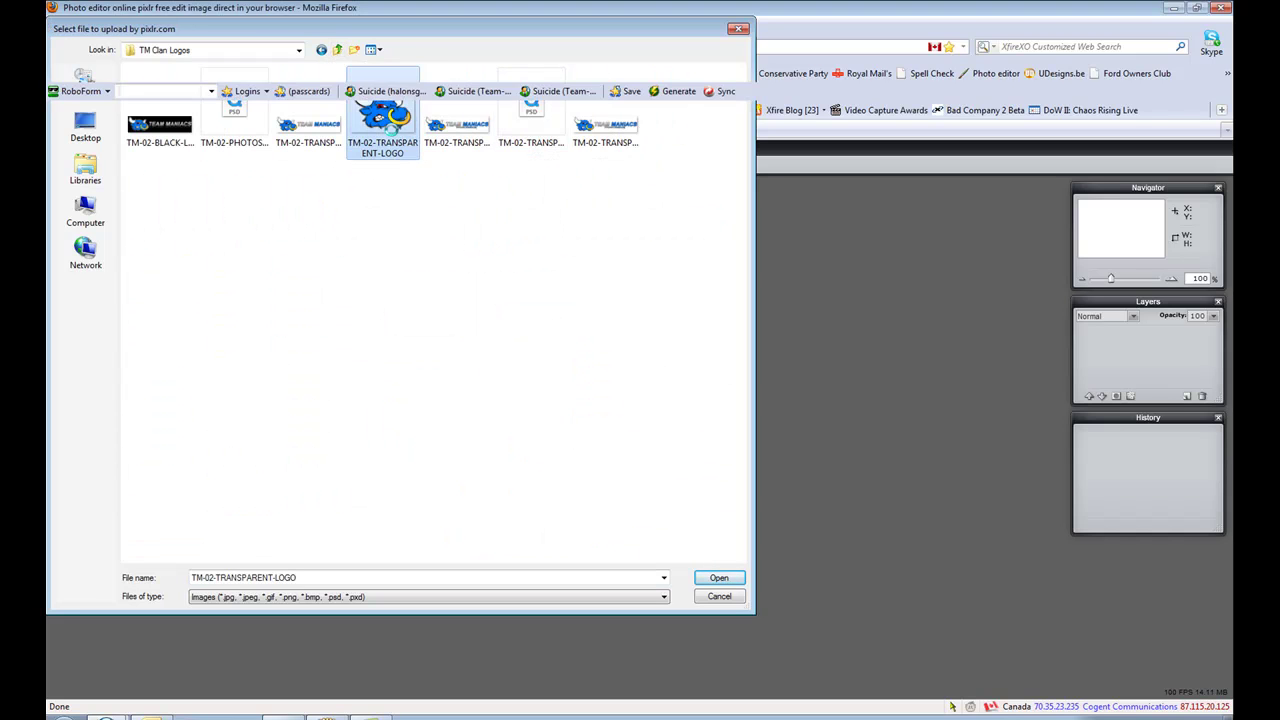
Step: Open TM-02-TRANSPARENT-wwwt-shirt.png as a second image
{"action": "left_click", "coordinate": [60, 148]}
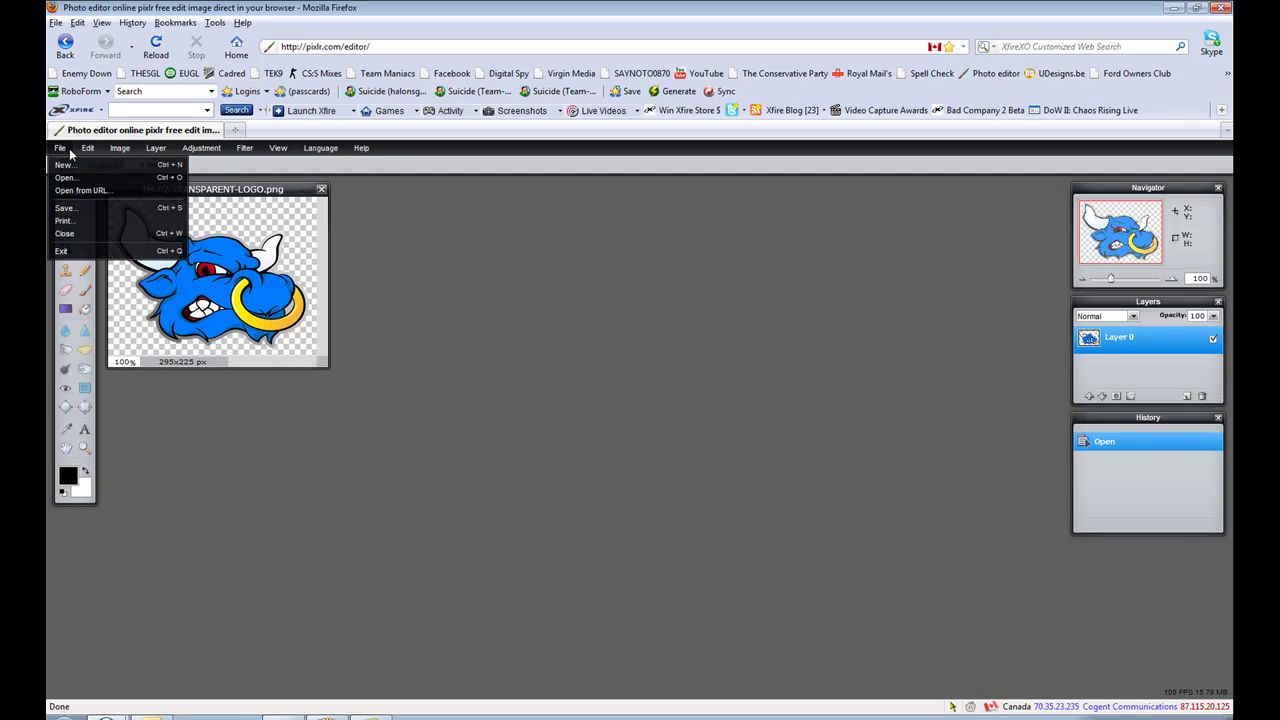
{"action": "left_click", "coordinate": [90, 168]}
{"action": "left_click", "coordinate": [726, 413]}
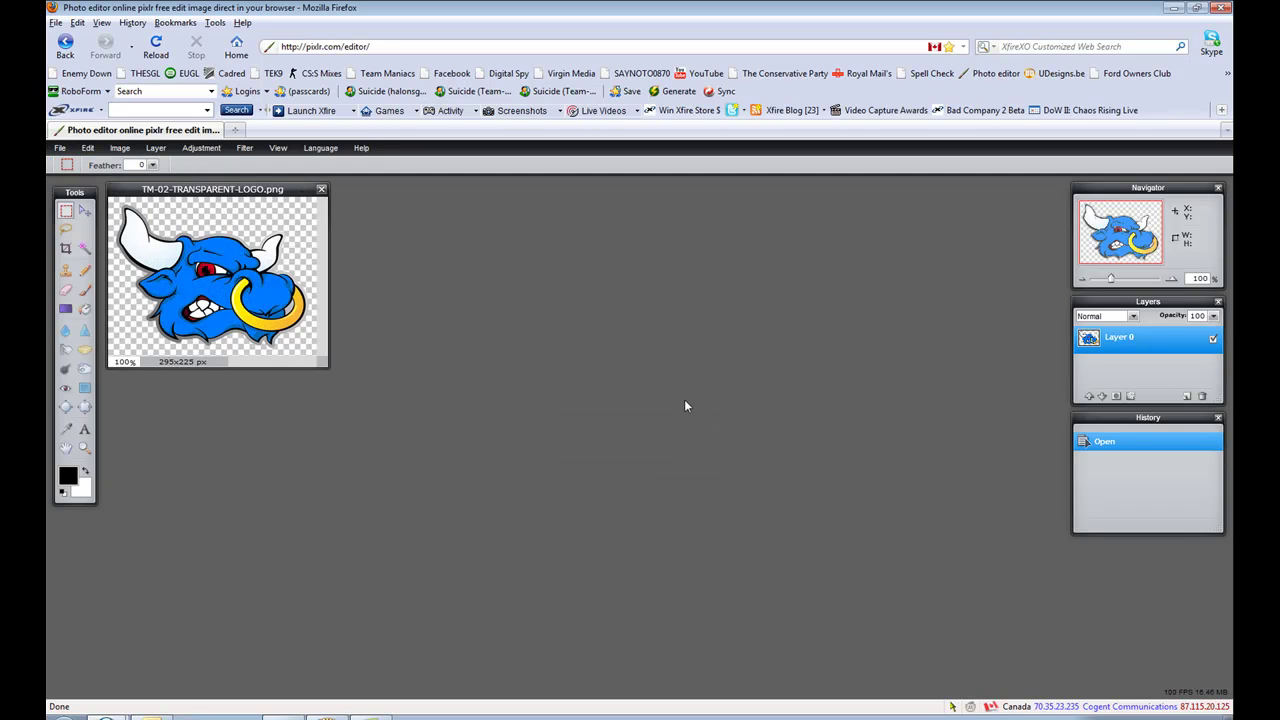
{"action": "left_click", "coordinate": [60, 148]}
{"action": "left_click", "coordinate": [86, 187]}
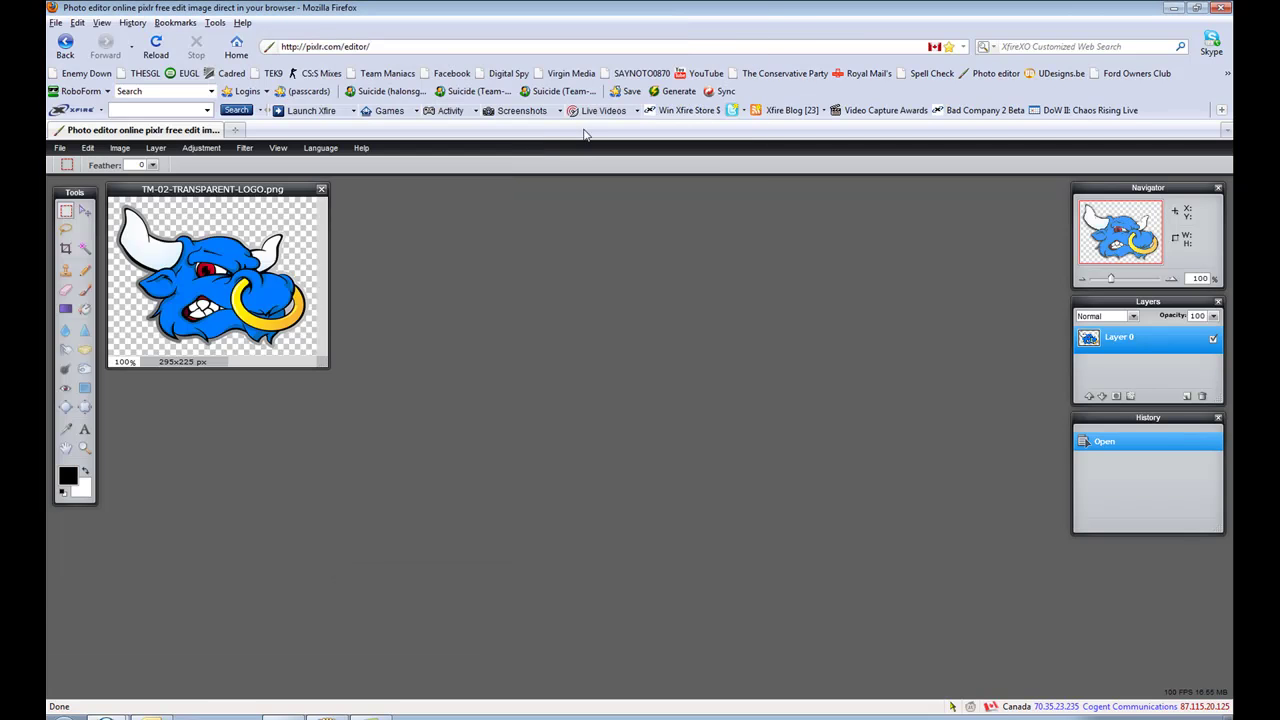
{"action": "double_click", "coordinate": [605, 118]}
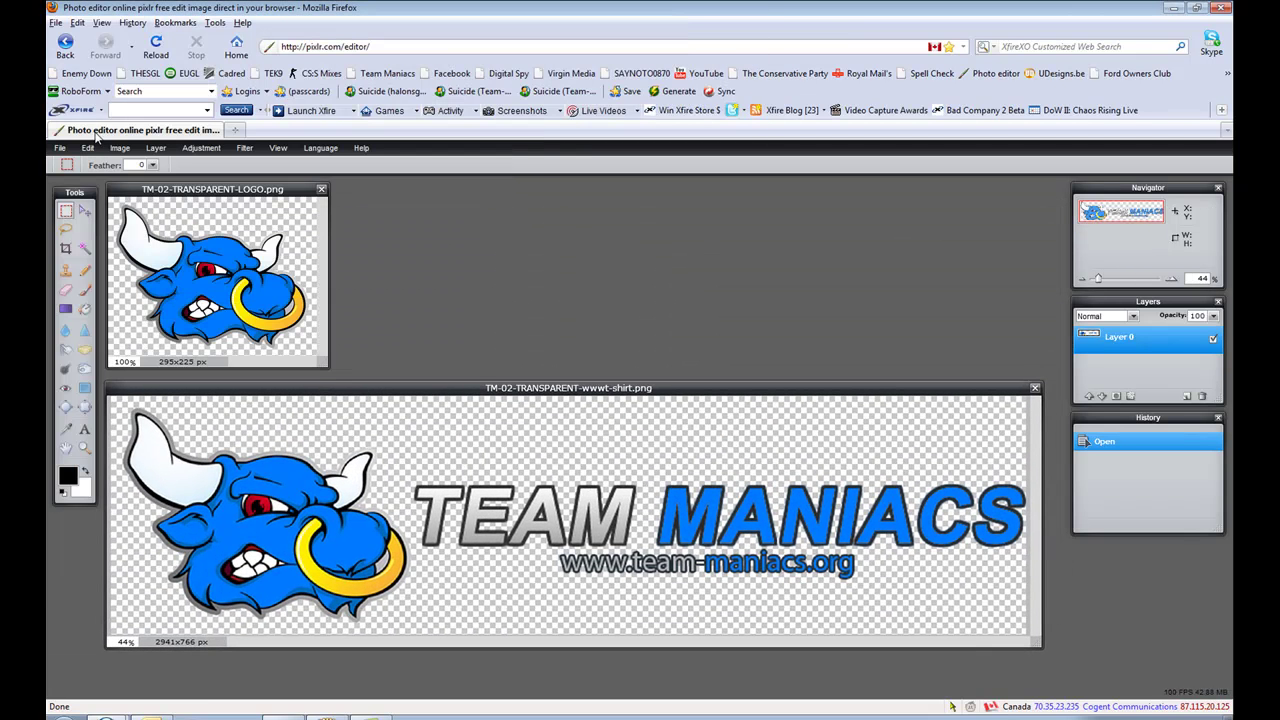
Step: Open background.png from the Pictures folder
{"action": "left_click", "coordinate": [60, 148]}
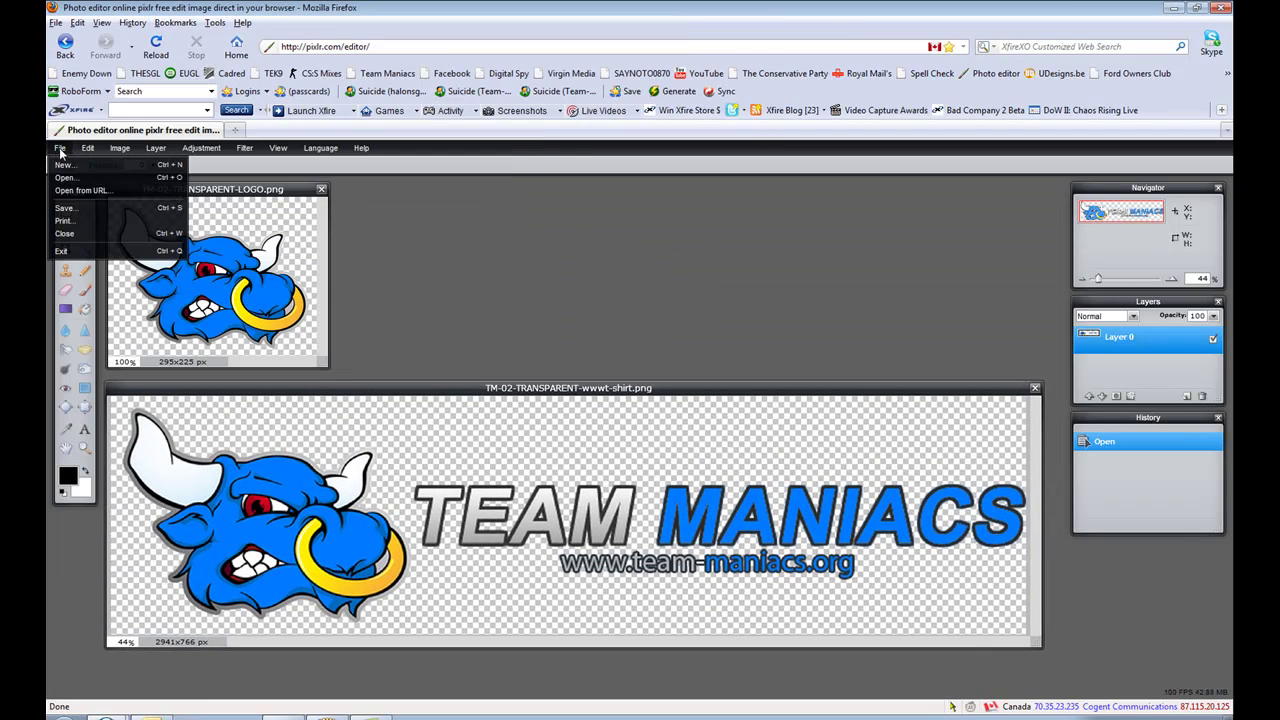
{"action": "left_click", "coordinate": [86, 187]}
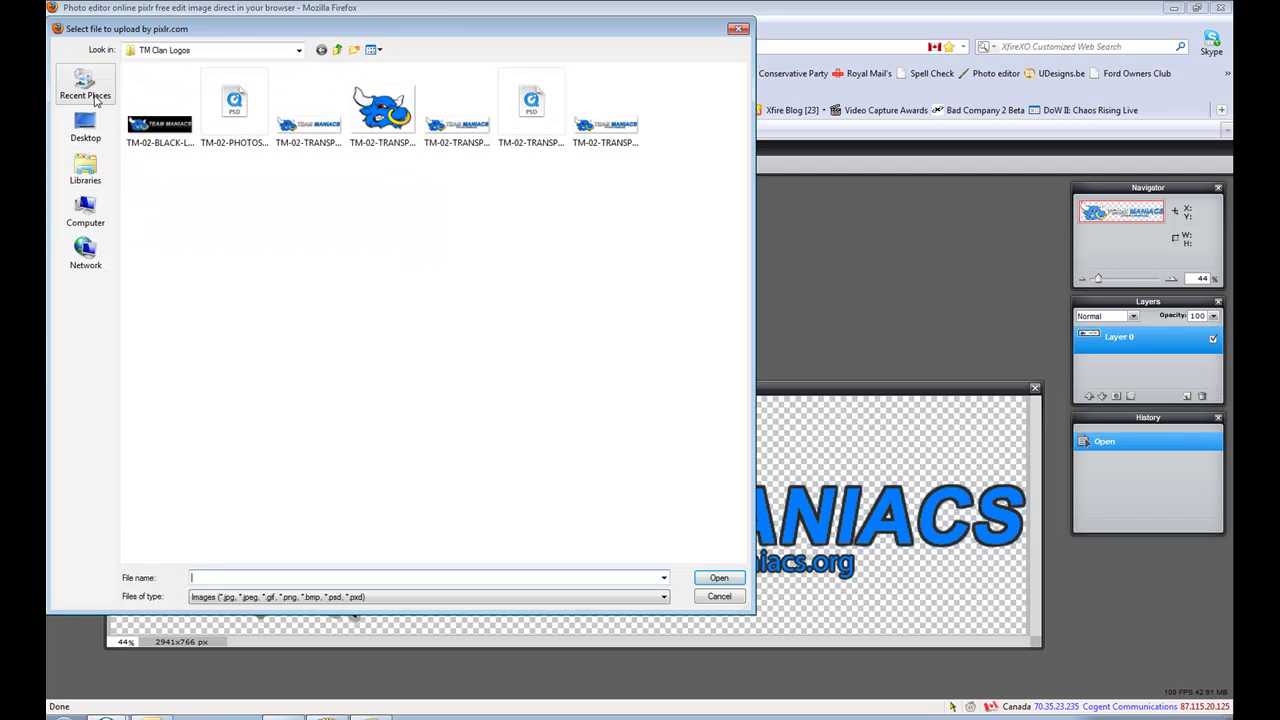
{"action": "left_click", "coordinate": [337, 49]}
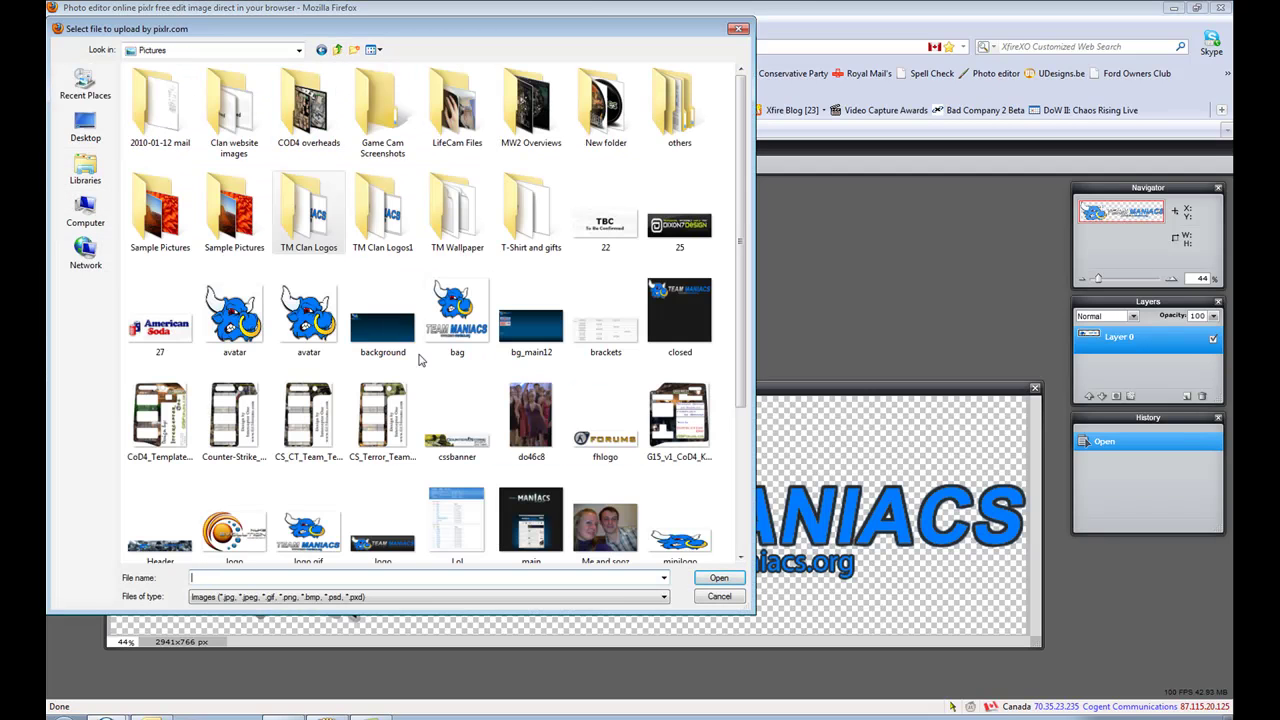
{"action": "left_click", "coordinate": [402, 300]}
{"action": "double_click", "coordinate": [402, 300]}
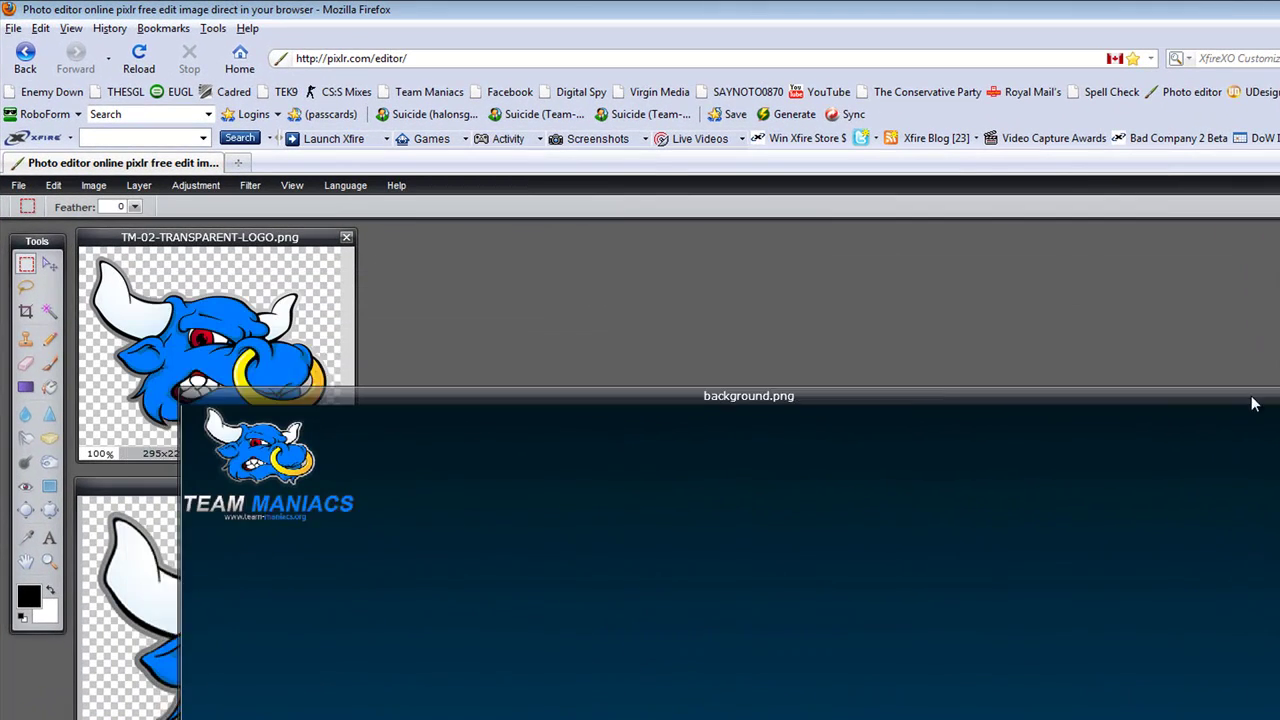
Step: Rearrange the background, t-shirt and logo image windows on screen
{"action": "left_click_drag", "start_coordinate": [1254, 403], "coordinate": [1233, 371]}
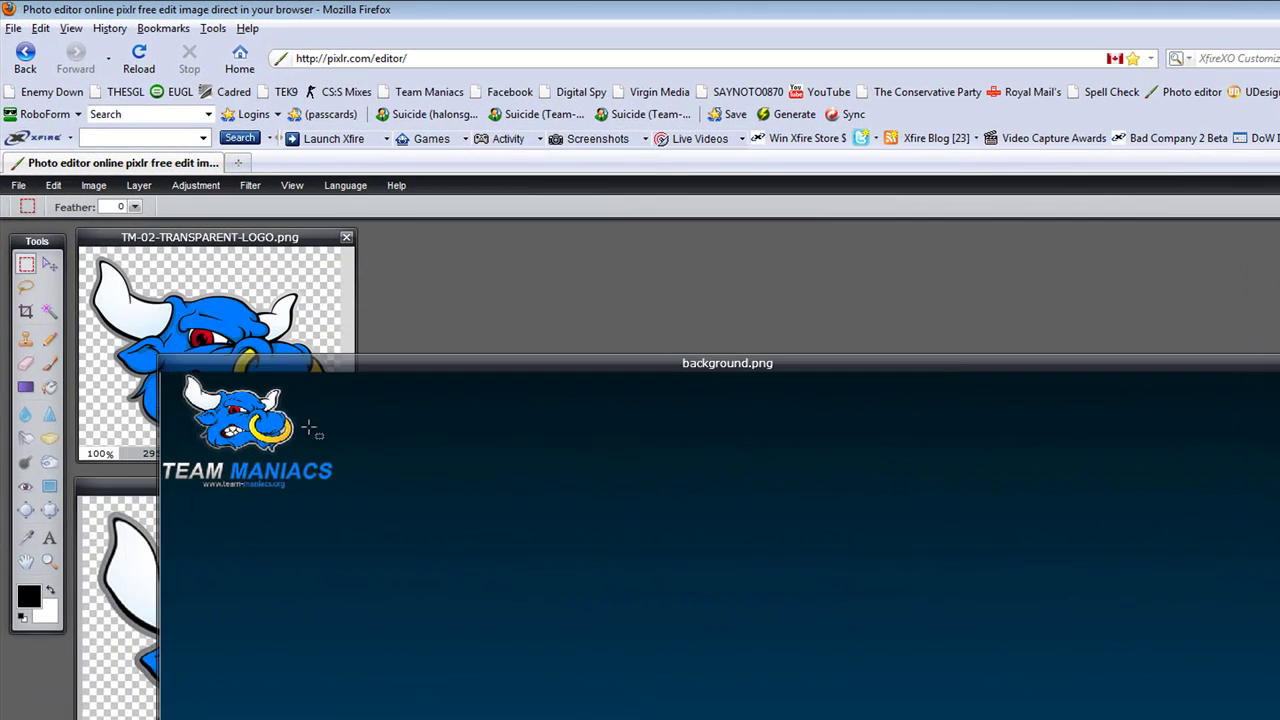
{"action": "left_click", "coordinate": [113, 486]}
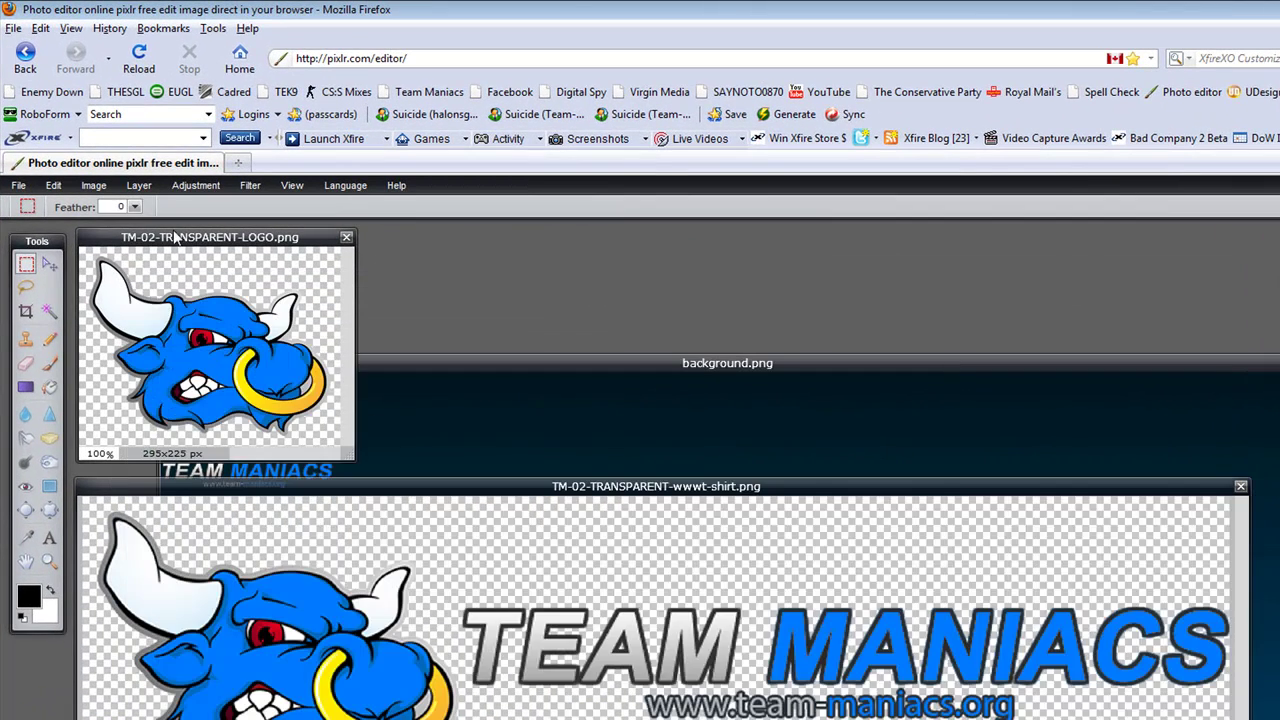
{"action": "left_click_drag", "start_coordinate": [178, 240], "coordinate": [211, 239]}
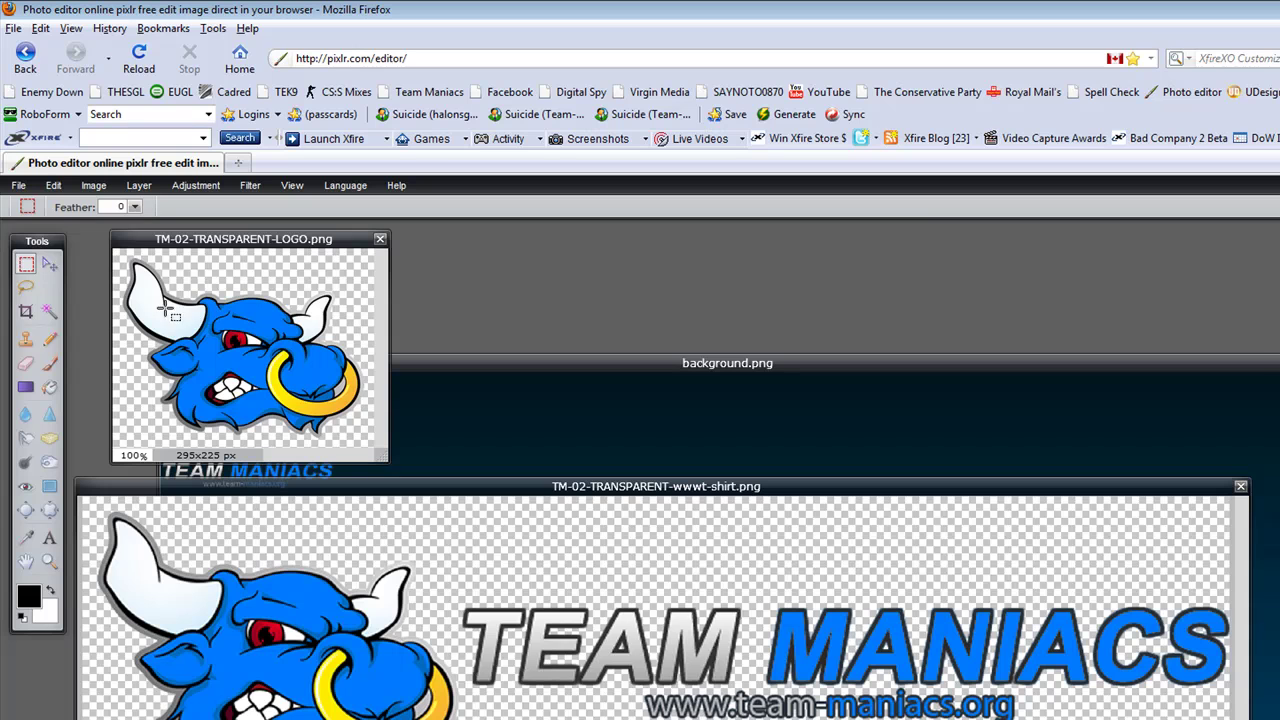
Step: With the Move tool, shift the bull logo up-left and the banner artwork slightly left
{"action": "left_click", "coordinate": [50, 264]}
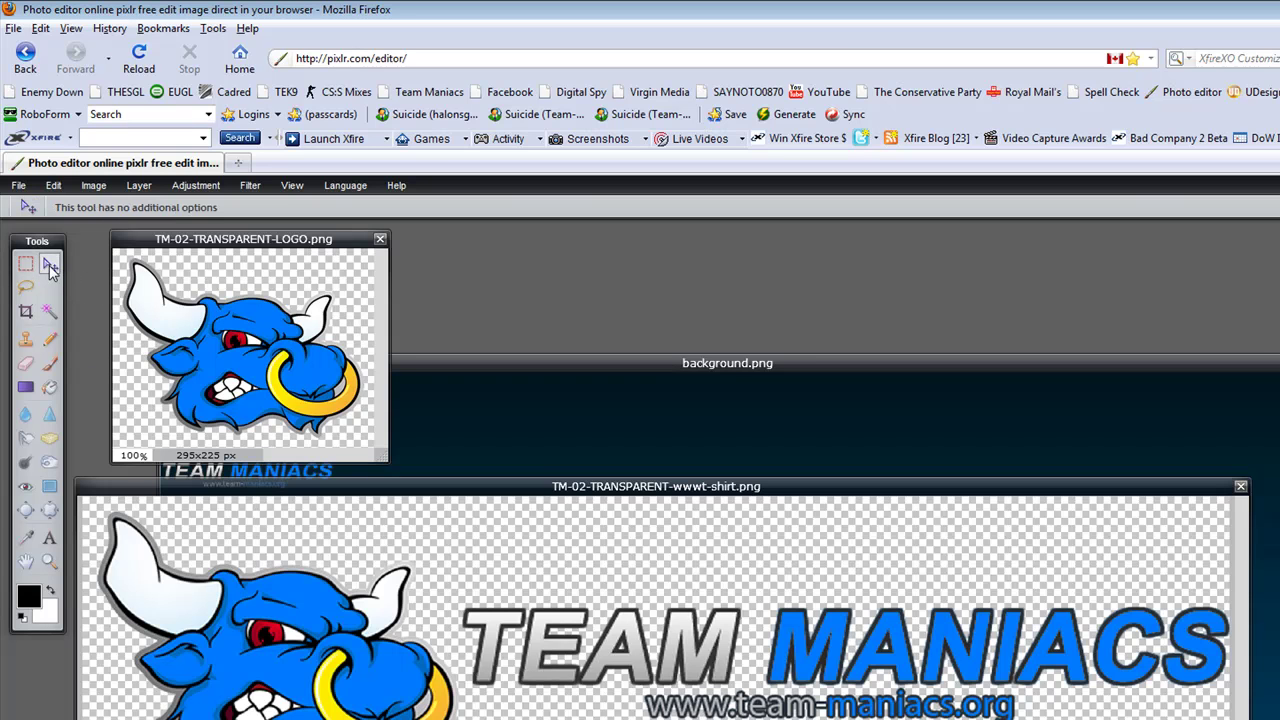
{"action": "mouse_move", "coordinate": [240, 340]}
{"action": "left_mouse_down"}
{"action": "mouse_move", "coordinate": [182, 384]}
{"action": "mouse_move", "coordinate": [234, 333]}
{"action": "left_mouse_up"}
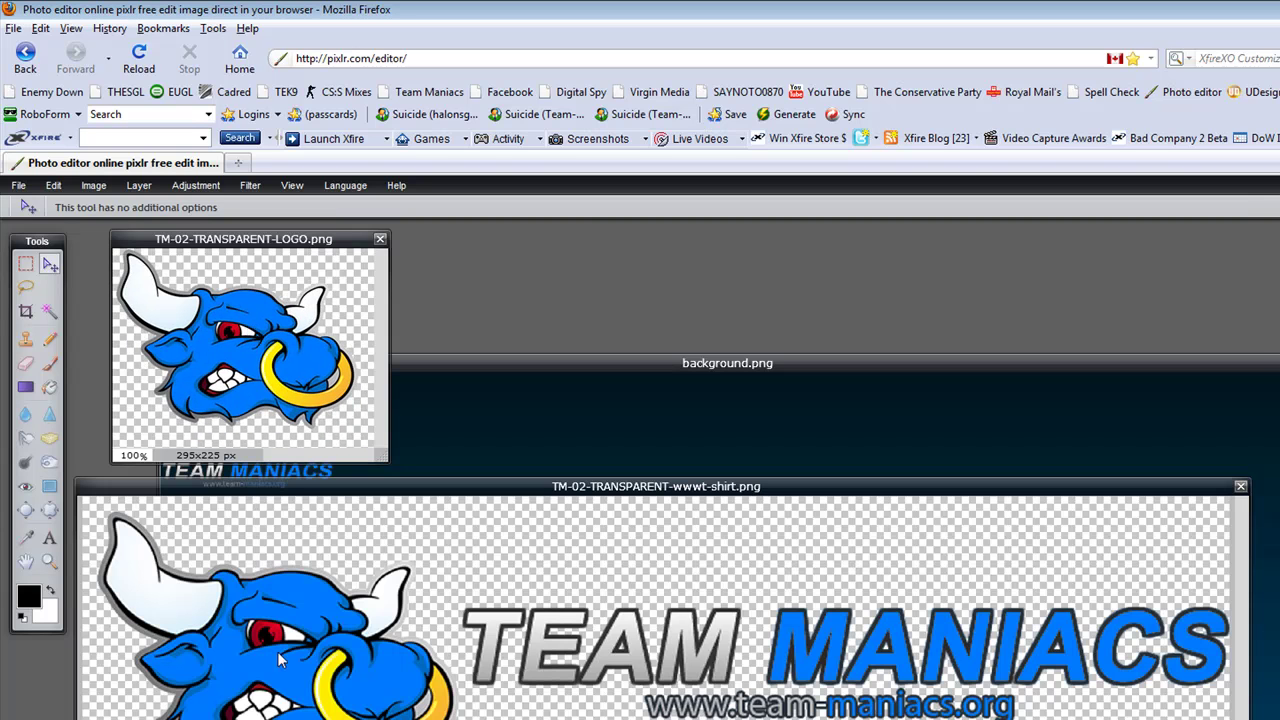
{"action": "left_click_drag", "start_coordinate": [302, 630], "coordinate": [254, 608]}
Step: Drag the bull logo layer into background.png and move it toward the upper centre
{"action": "left_click", "coordinate": [603, 385]}
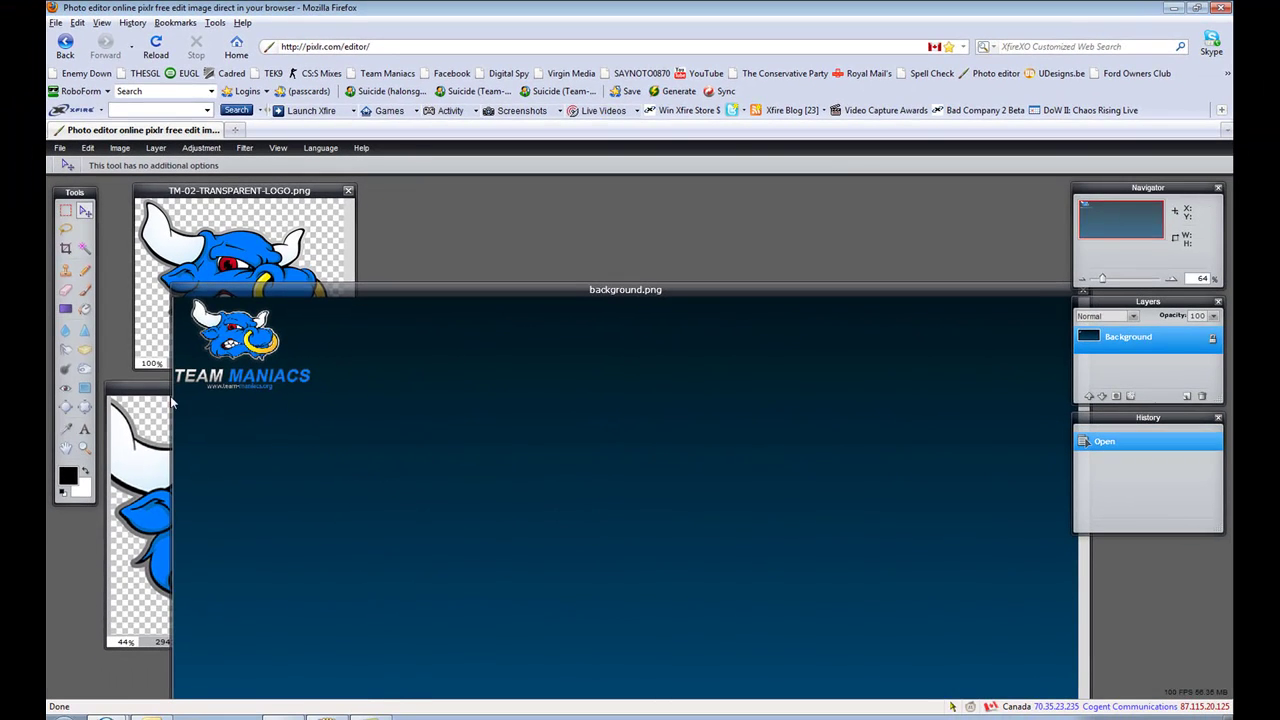
{"action": "left_click", "coordinate": [138, 499]}
{"action": "left_click", "coordinate": [223, 192]}
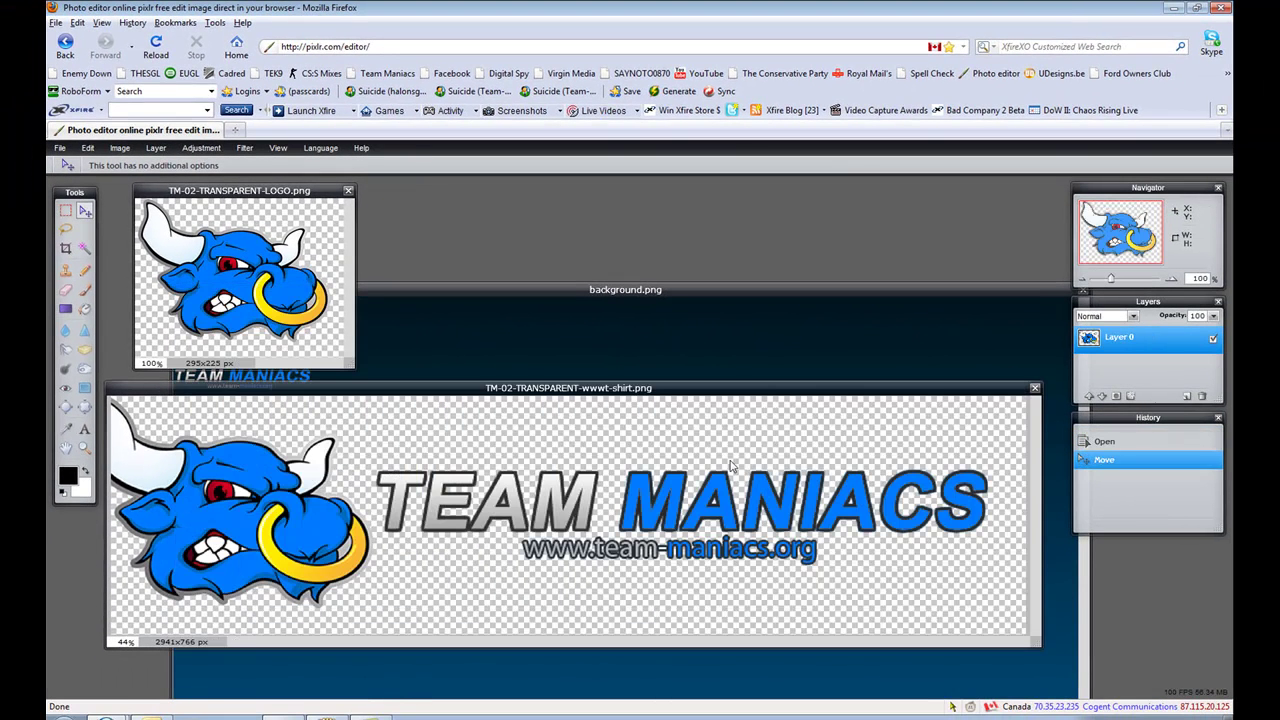
{"action": "left_click_drag", "start_coordinate": [218, 194], "coordinate": [188, 191]}
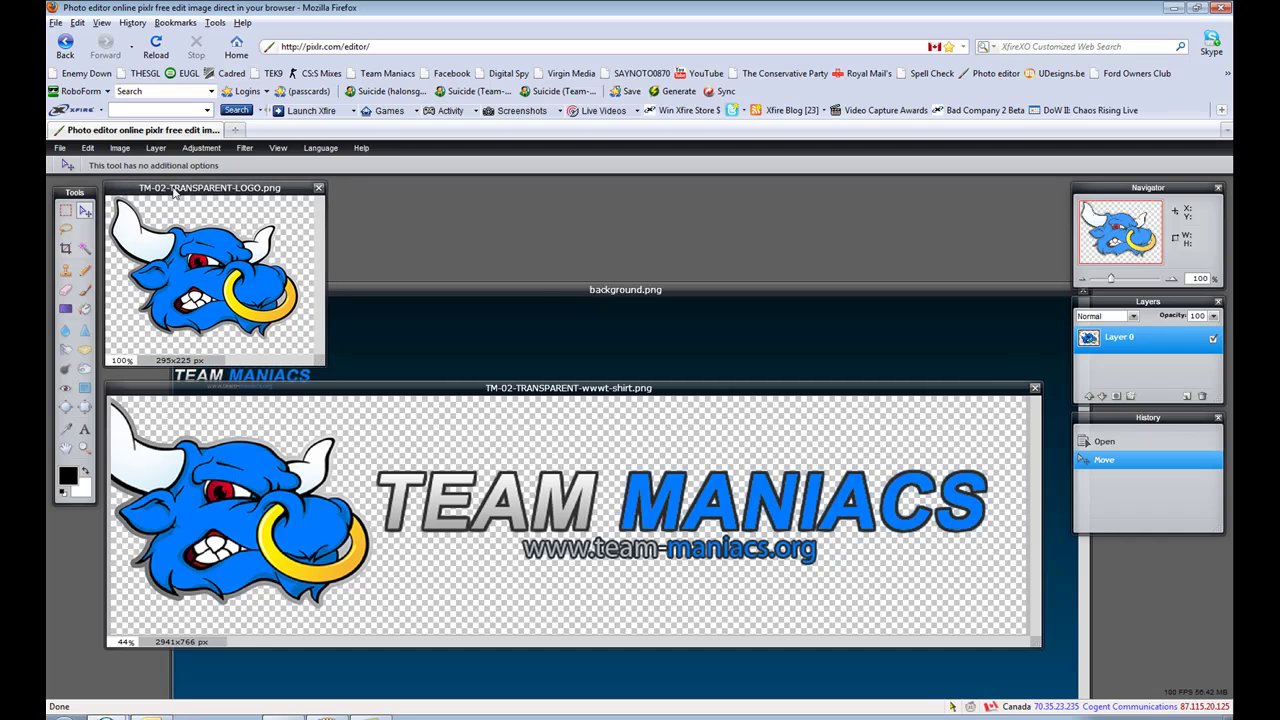
{"action": "left_click", "coordinate": [913, 300]}
{"action": "left_click", "coordinate": [229, 200]}
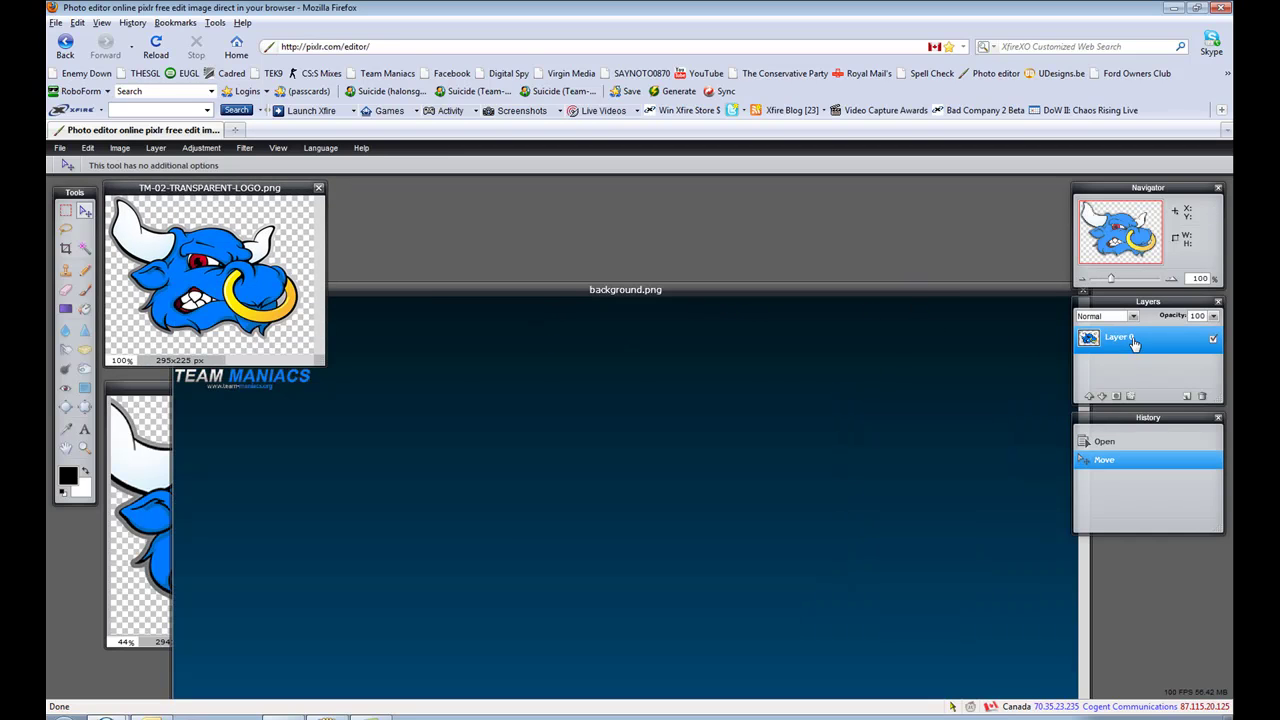
{"action": "left_click_drag", "start_coordinate": [1133, 343], "coordinate": [694, 416]}
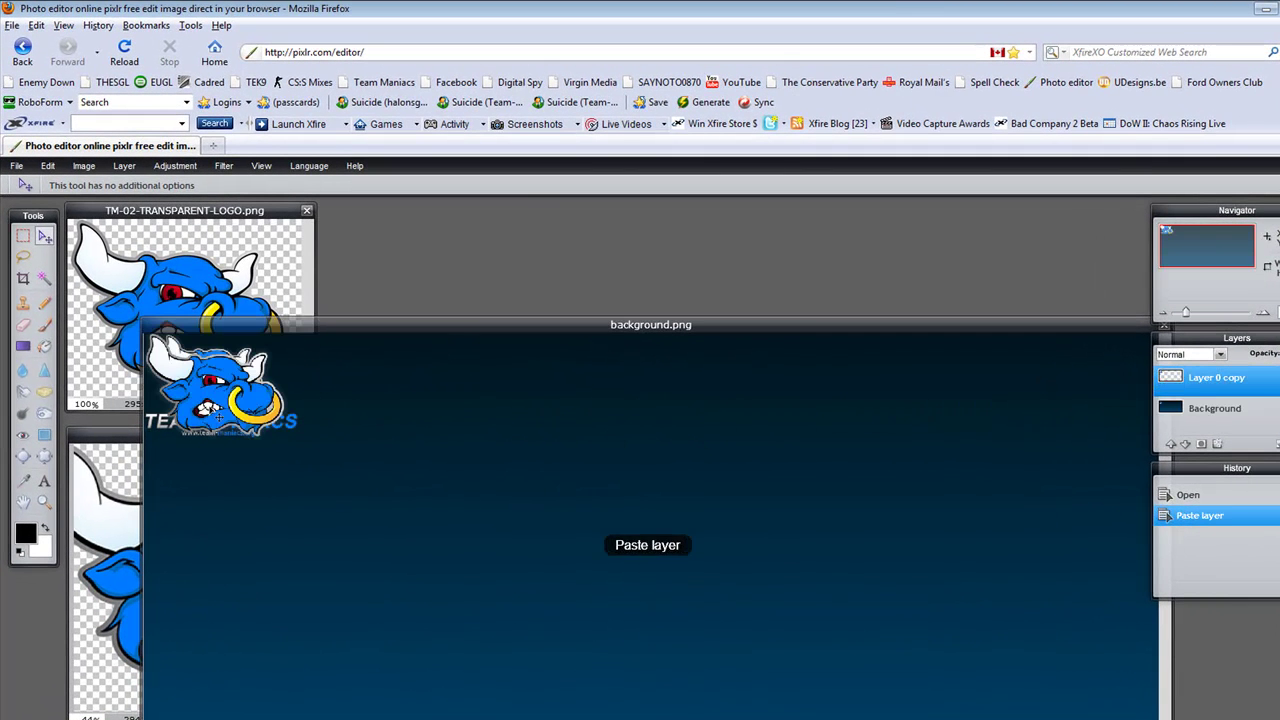
{"action": "left_click_drag", "start_coordinate": [310, 480], "coordinate": [601, 468]}
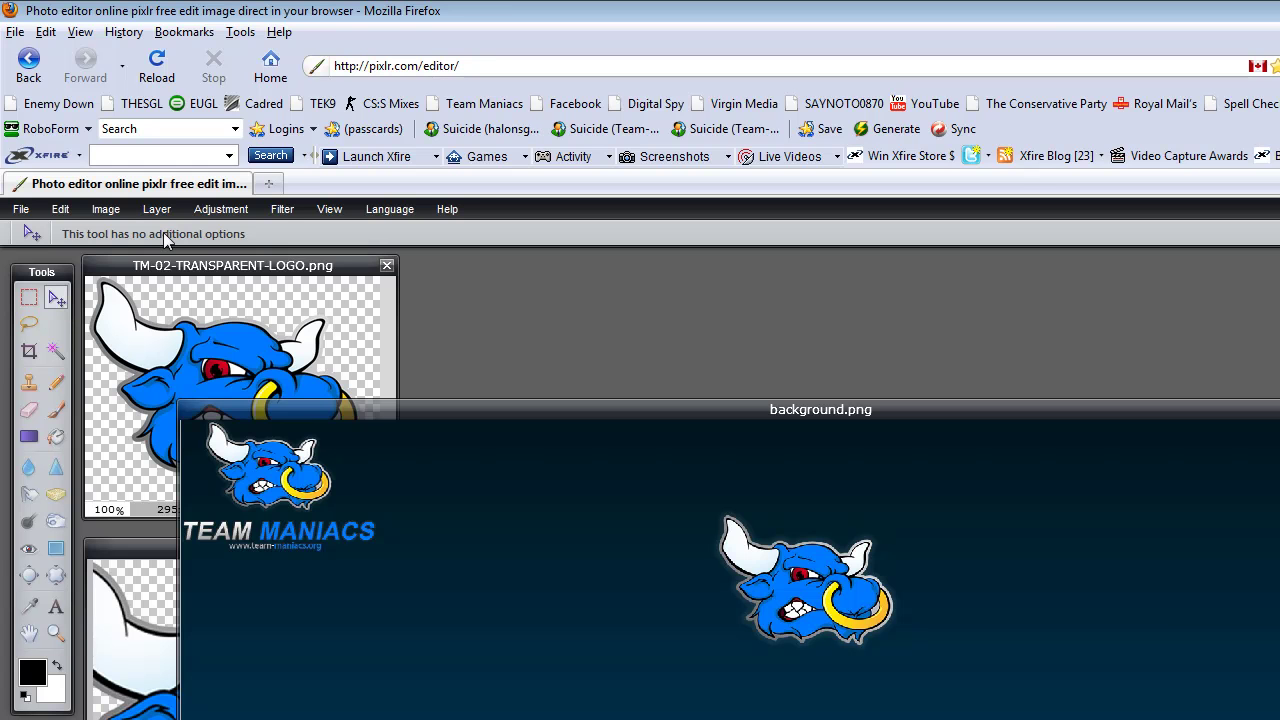
Step: Check that background.png is 2000×900 pixels, leaving the size unchanged
{"action": "left_click", "coordinate": [105, 208]}
{"action": "left_click", "coordinate": [112, 237]}
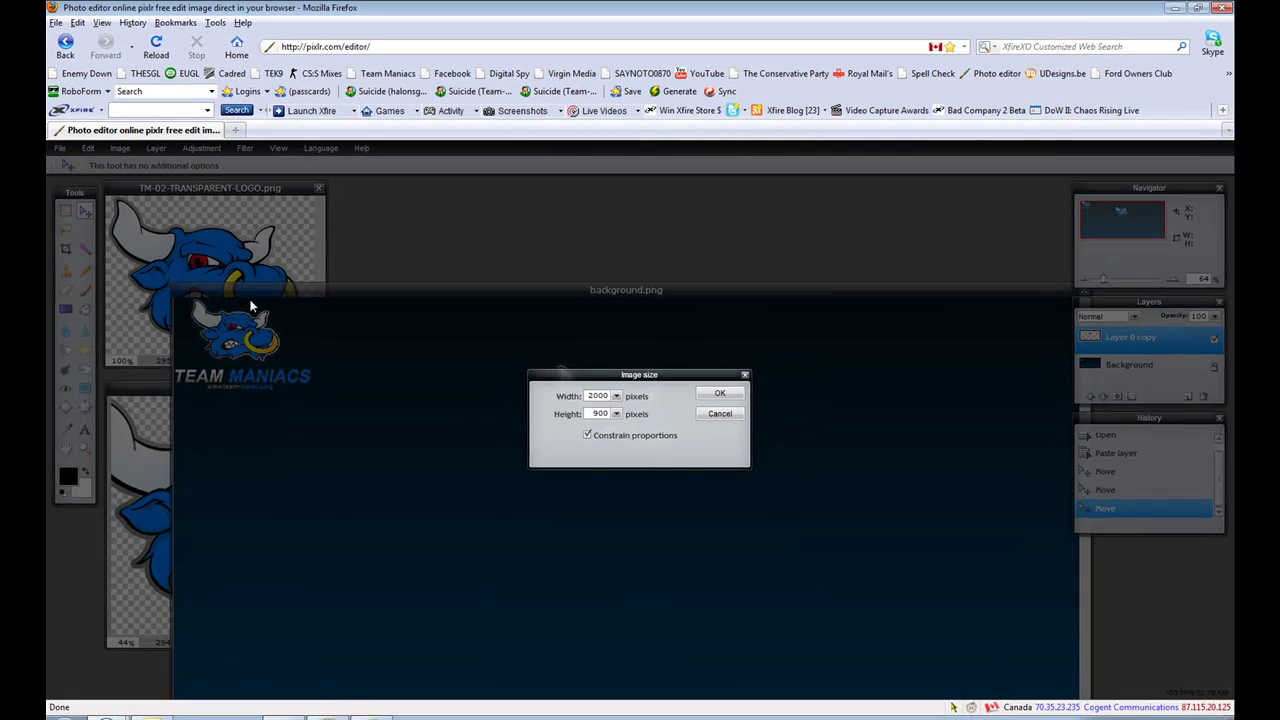
{"action": "left_click", "coordinate": [724, 413]}
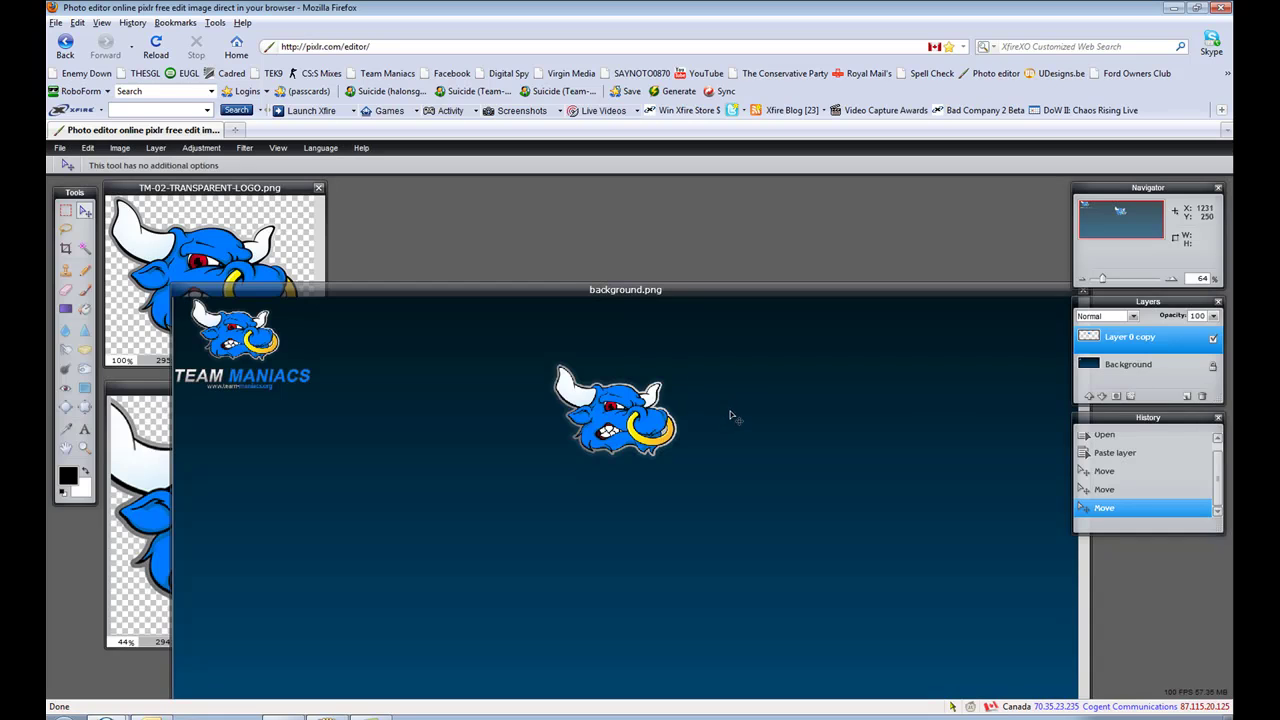
Step: Start a Free transform on the bull logo layer from the Edit menu
{"action": "left_click", "coordinate": [88, 150]}
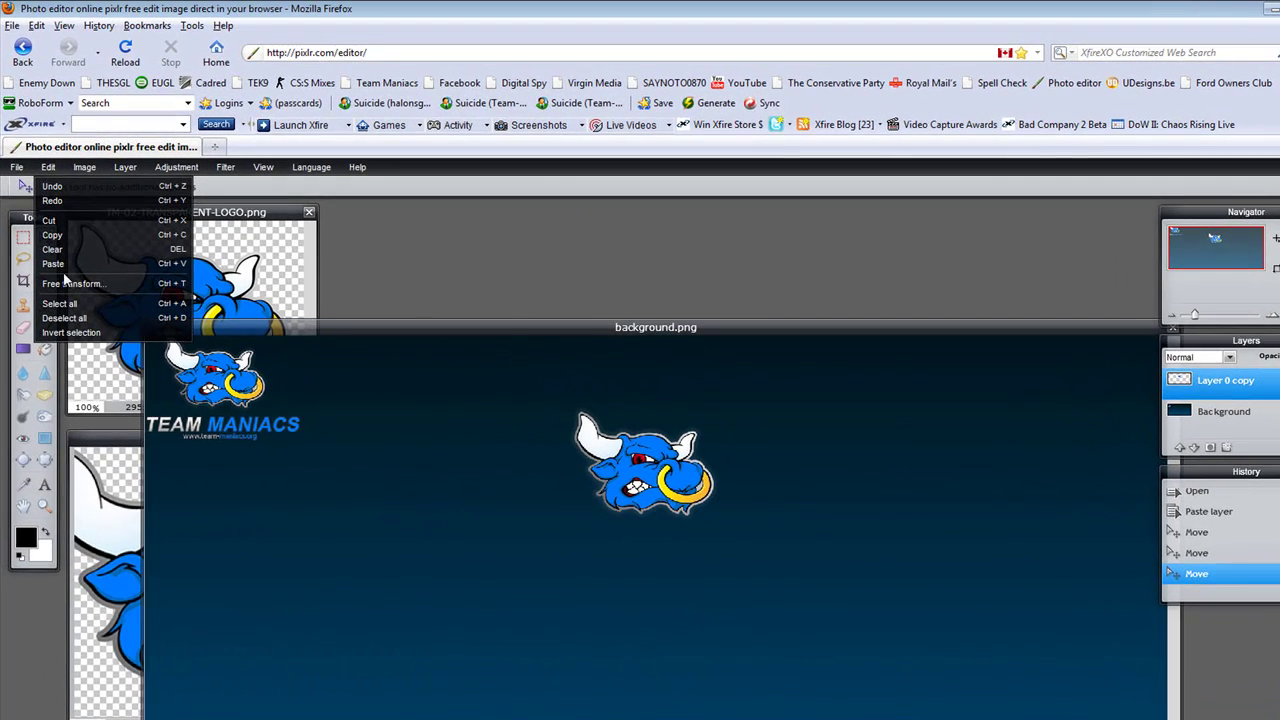
{"action": "left_click", "coordinate": [107, 251]}
{"action": "left_click", "coordinate": [71, 289]}
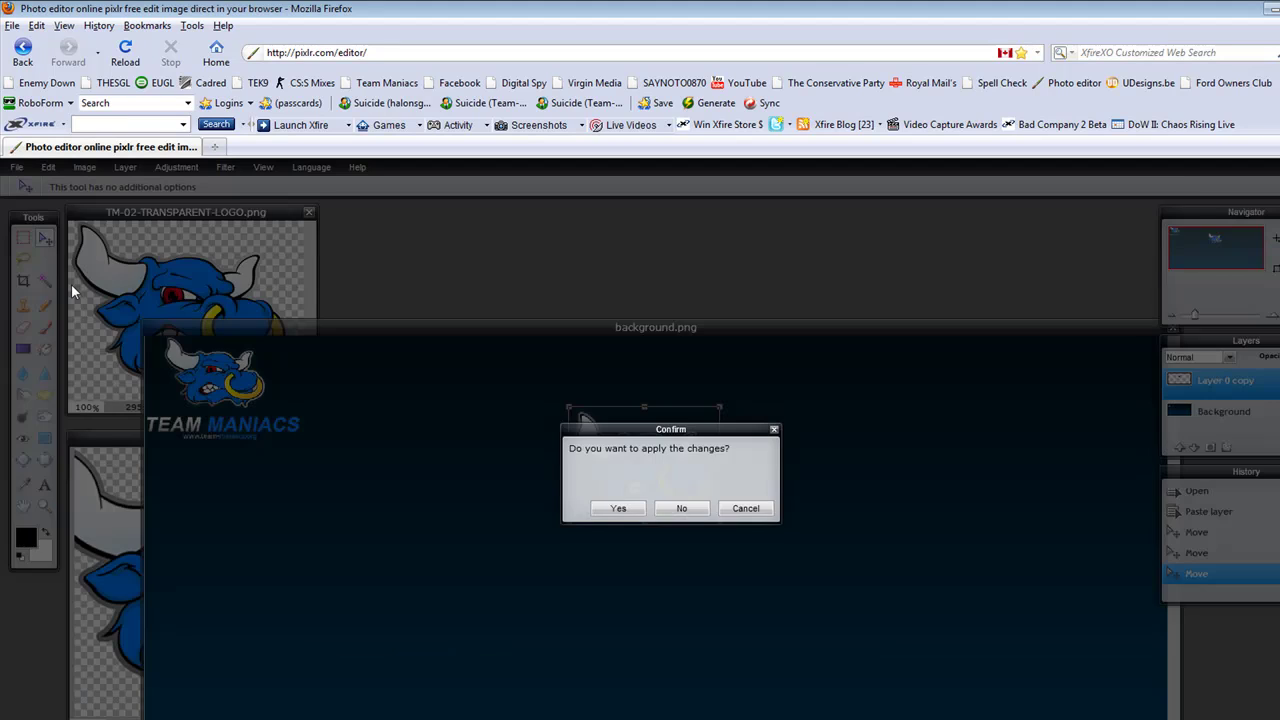
{"action": "left_click", "coordinate": [682, 508]}
{"action": "left_click", "coordinate": [48, 167]}
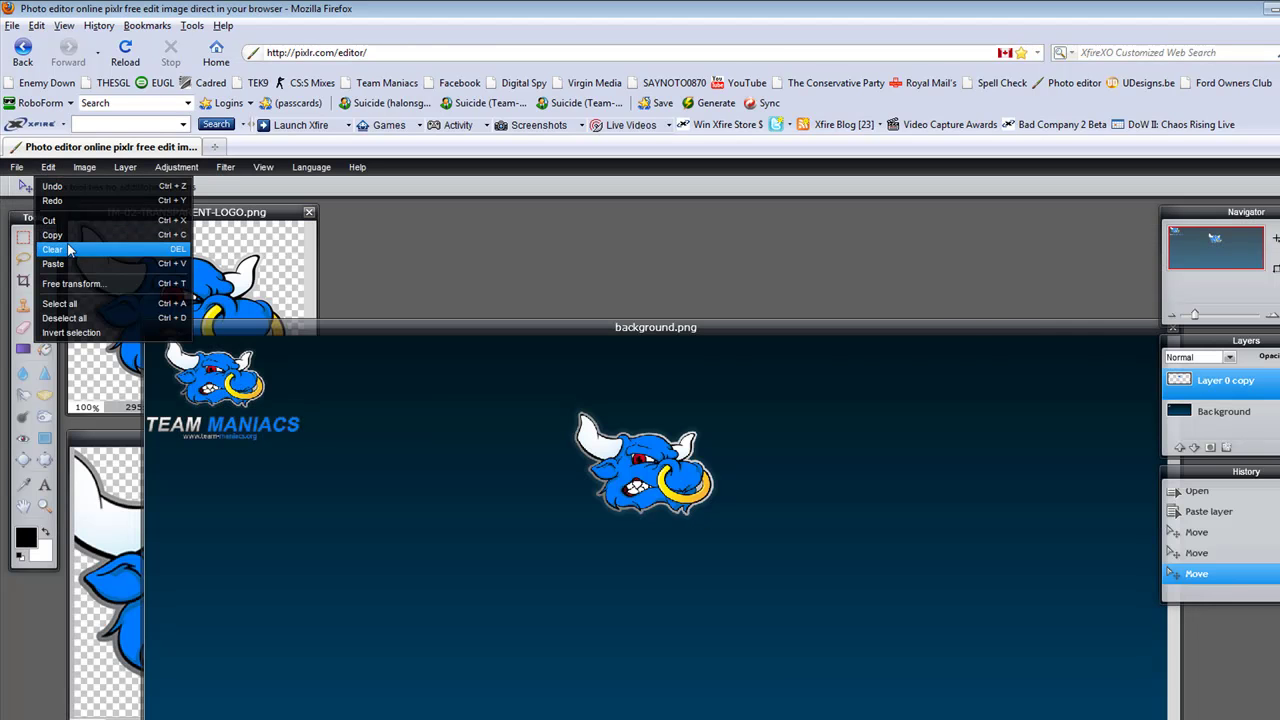
{"action": "left_click", "coordinate": [509, 253]}
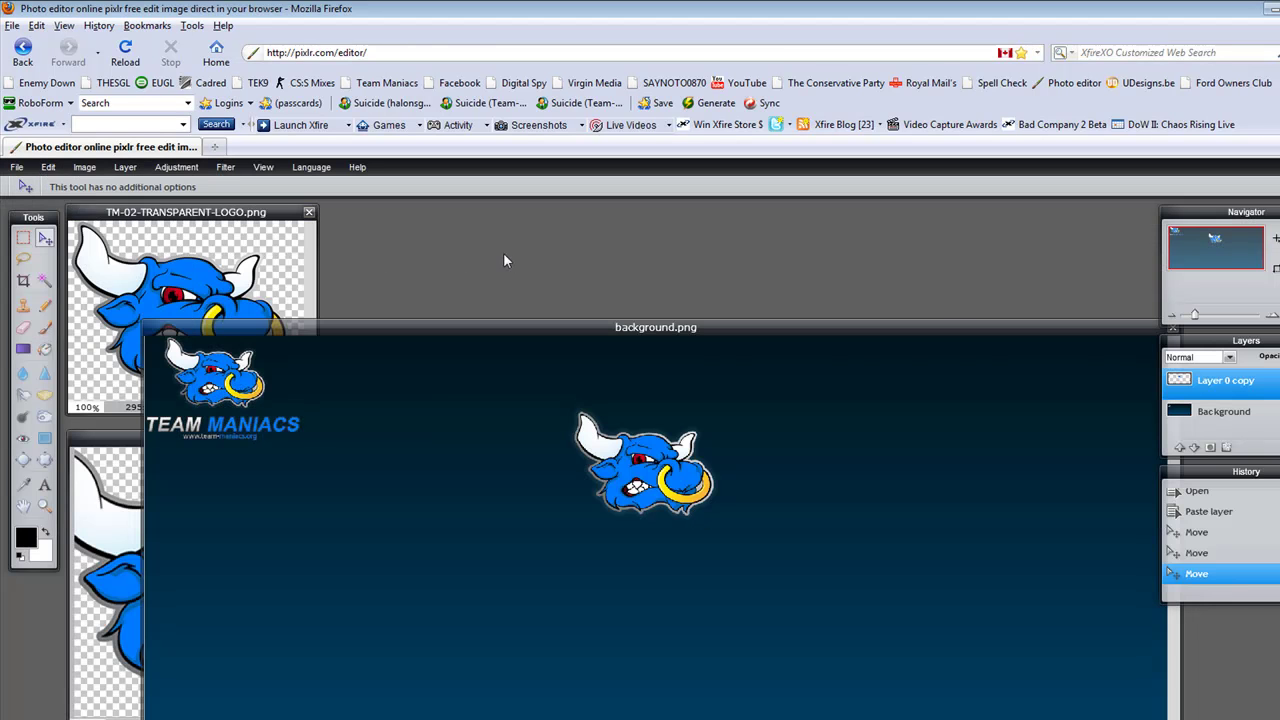
{"action": "left_click", "coordinate": [50, 168]}
{"action": "left_click", "coordinate": [77, 280]}
{"action": "left_click", "coordinate": [48, 167]}
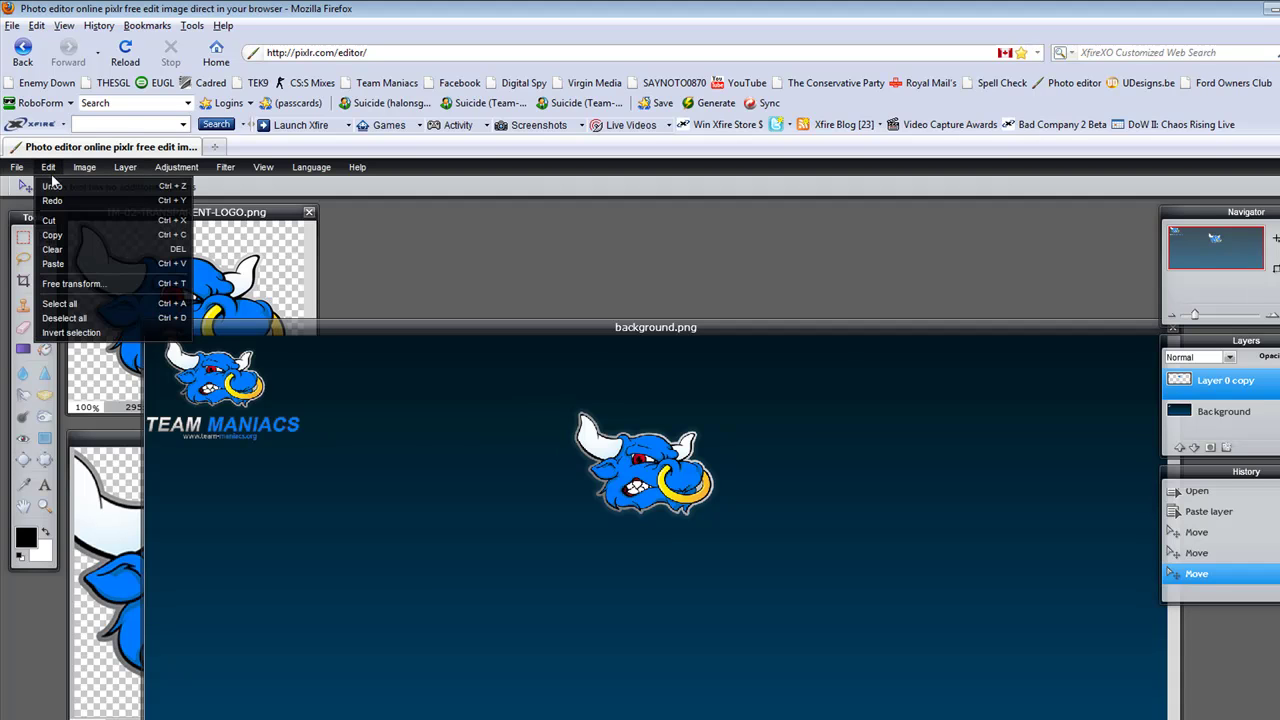
{"action": "left_click", "coordinate": [77, 278]}
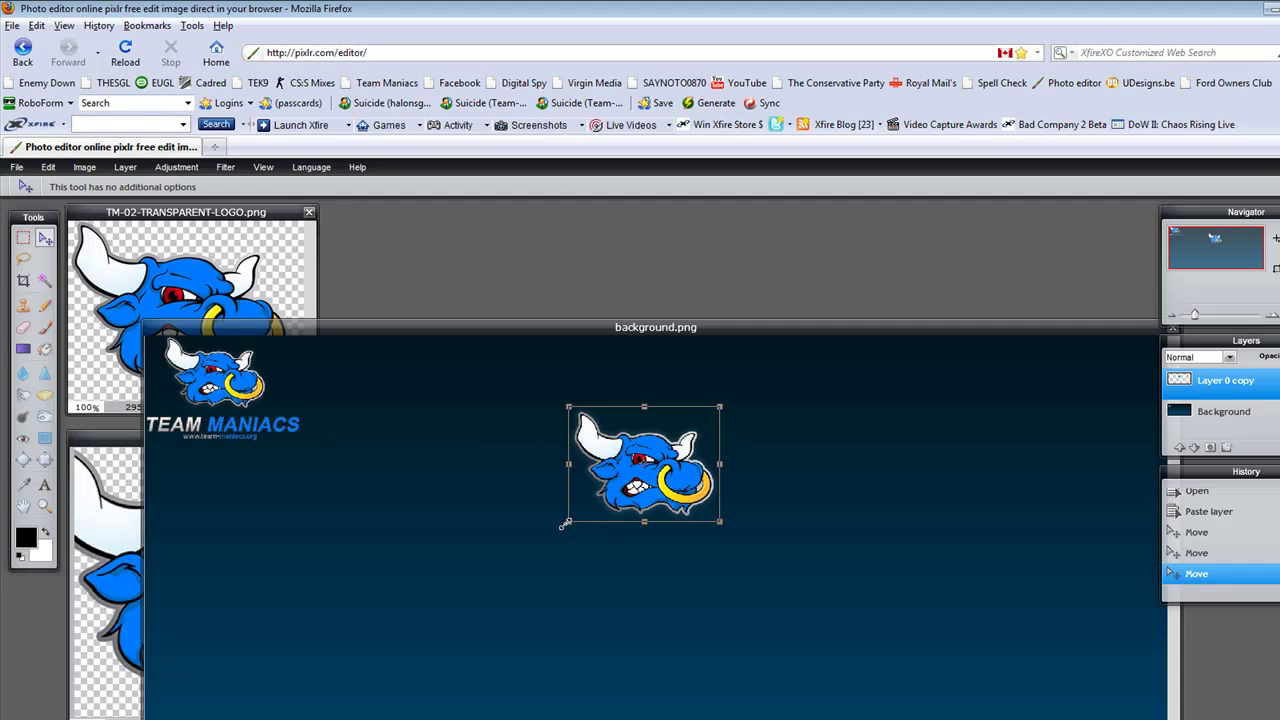
Step: Try stretching, flipping and resizing the bull, then decline applying to keep adjusting
{"action": "left_click_drag", "start_coordinate": [549, 555], "coordinate": [345, 510]}
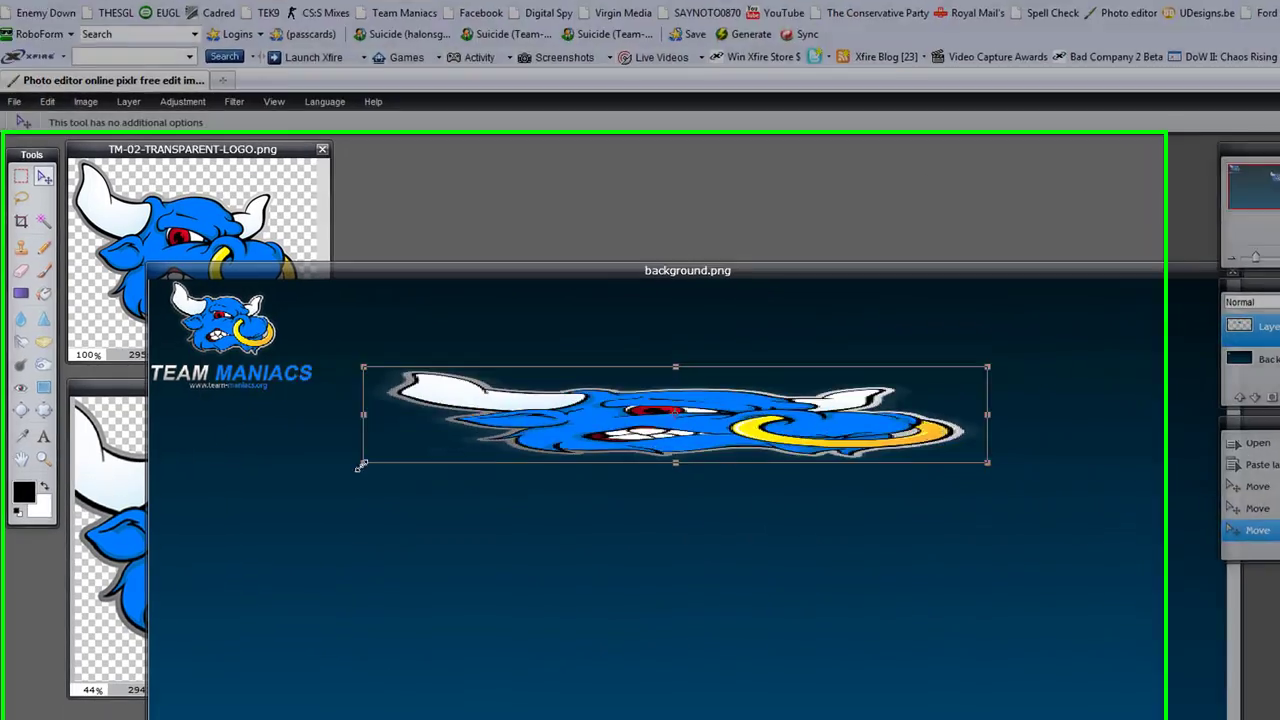
{"action": "left_click_drag", "start_coordinate": [361, 466], "coordinate": [998, 603]}
{"action": "left_click_drag", "start_coordinate": [1091, 518], "coordinate": [606, 359]}
{"action": "left_click_drag", "start_coordinate": [743, 333], "coordinate": [541, 472]}
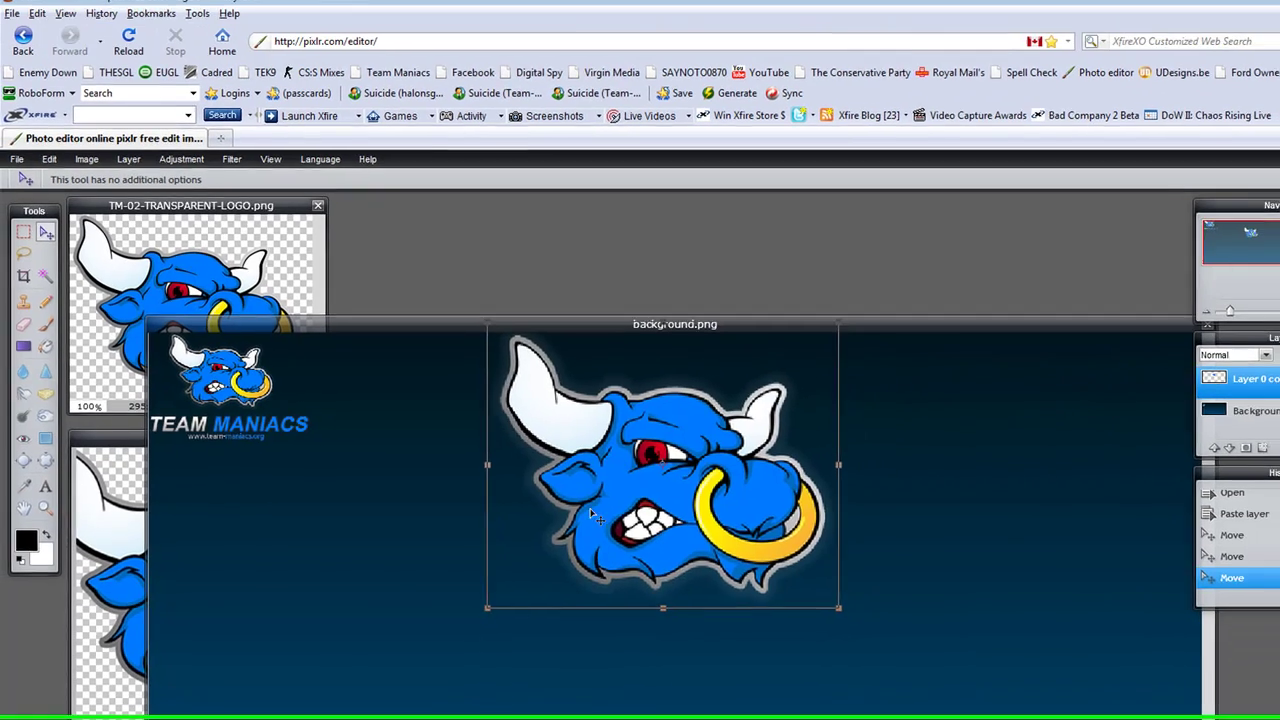
{"action": "left_click_drag", "start_coordinate": [594, 515], "coordinate": [511, 497]}
{"action": "left_click", "coordinate": [727, 523]}
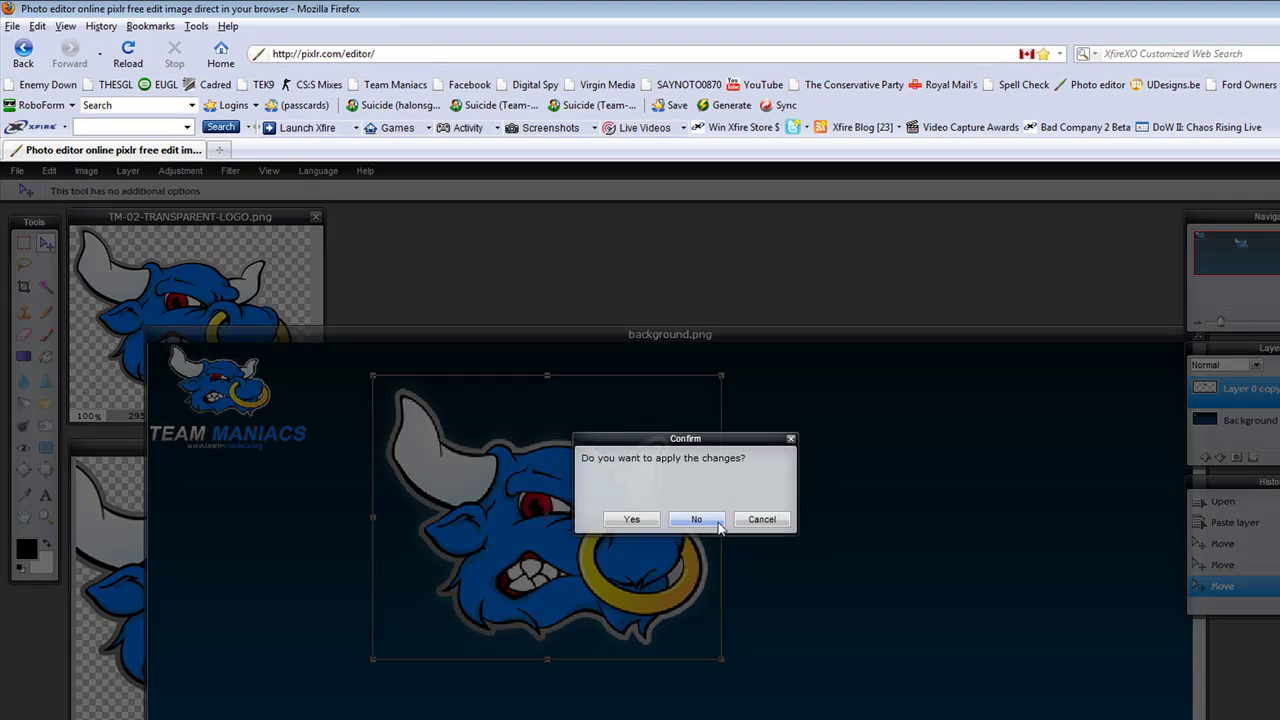
{"action": "left_click", "coordinate": [760, 524]}
Step: Rotate, reposition and shrink the bull, then apply the transform
{"action": "left_click_drag", "start_coordinate": [723, 519], "coordinate": [695, 520]}
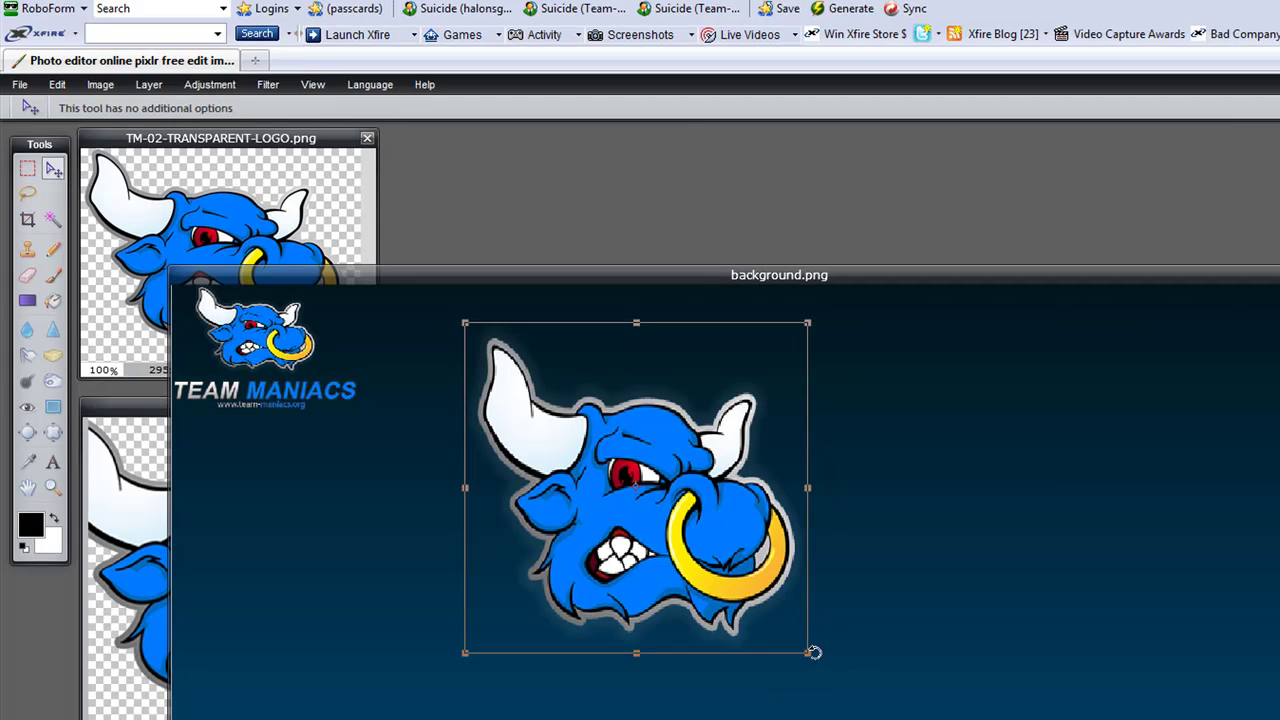
{"action": "left_click_drag", "start_coordinate": [814, 651], "coordinate": [778, 617]}
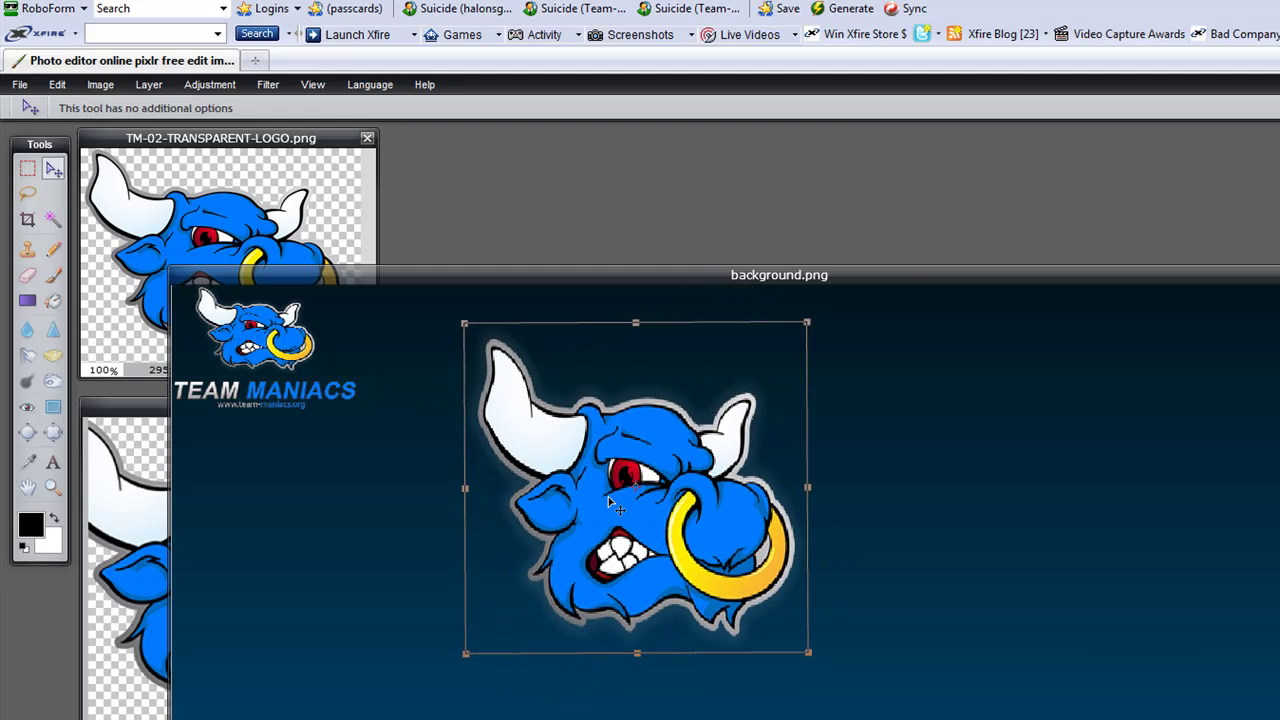
{"action": "left_click_drag", "start_coordinate": [609, 502], "coordinate": [736, 510]}
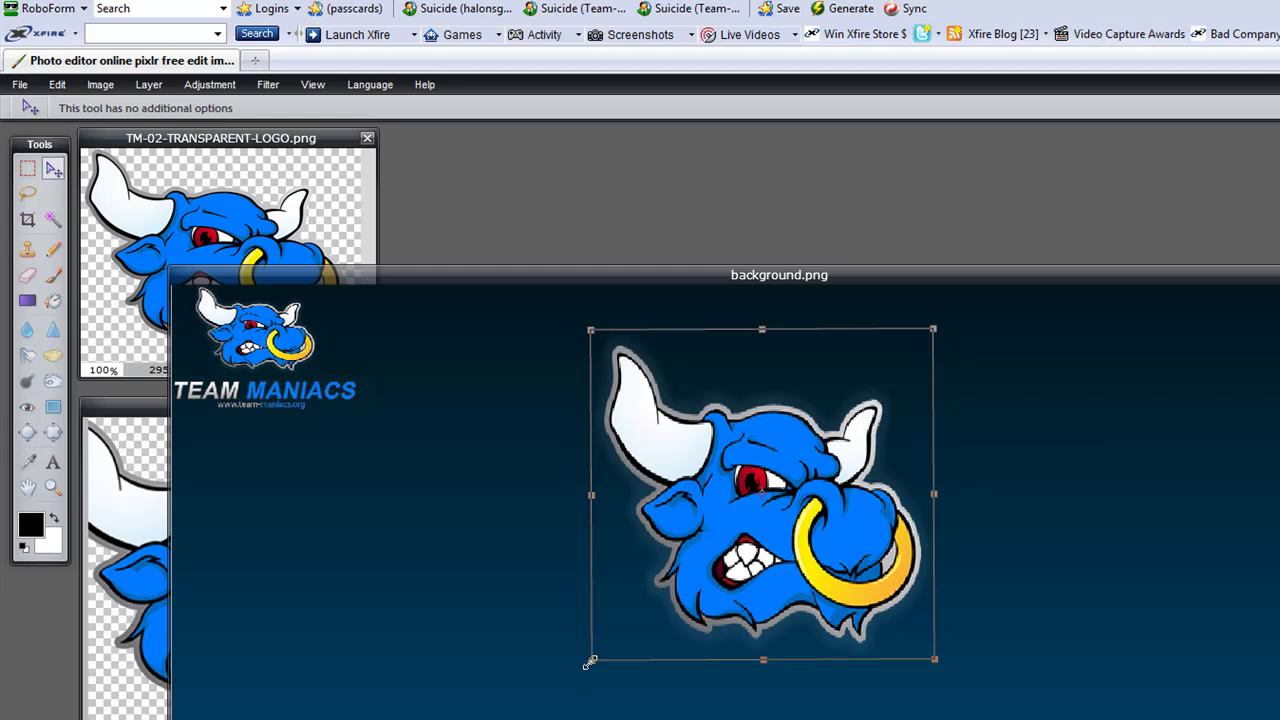
{"action": "left_click_drag", "start_coordinate": [591, 661], "coordinate": [593, 583]}
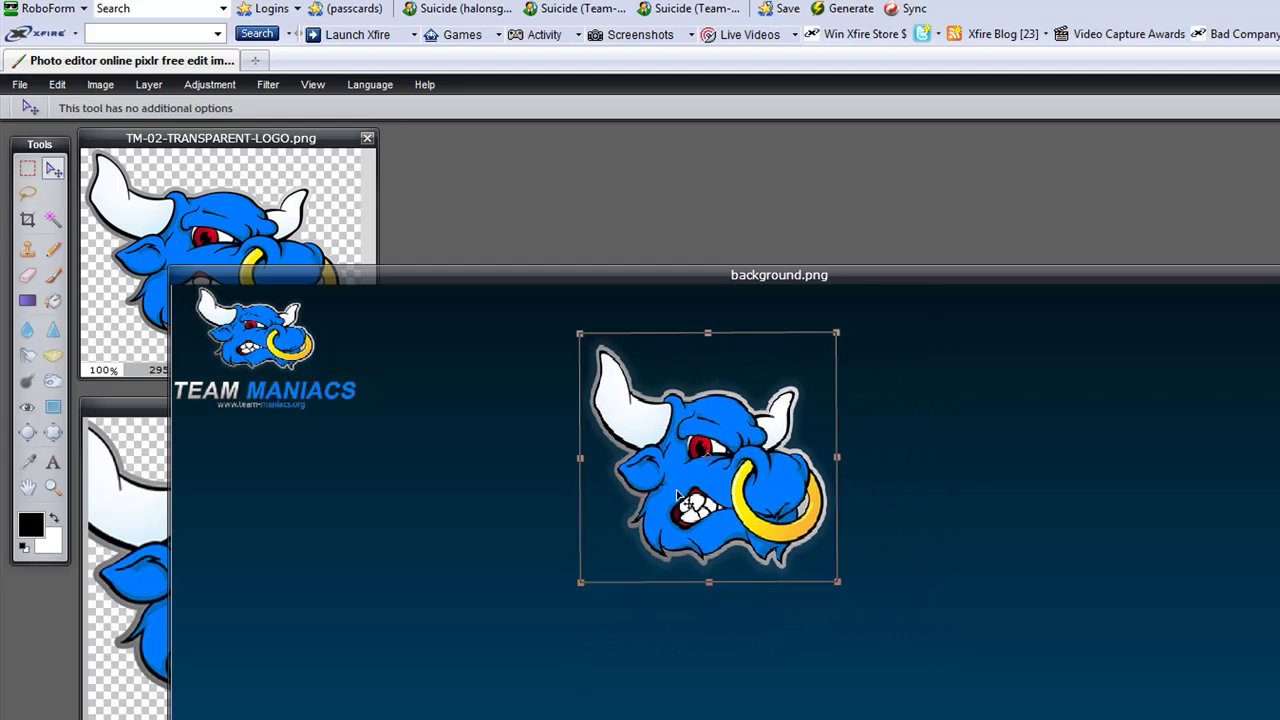
{"action": "left_click", "coordinate": [998, 541]}
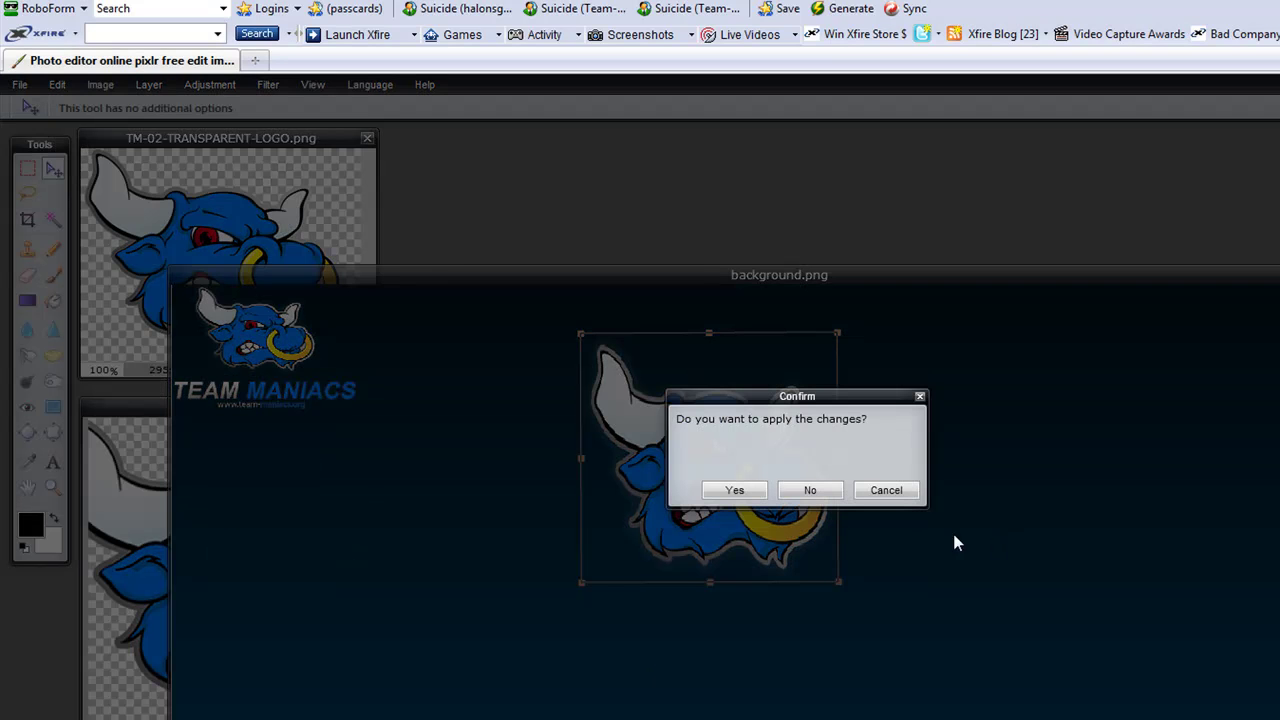
{"action": "left_click", "coordinate": [735, 490]}
{"action": "left_click_drag", "start_coordinate": [697, 274], "coordinate": [606, 175]}
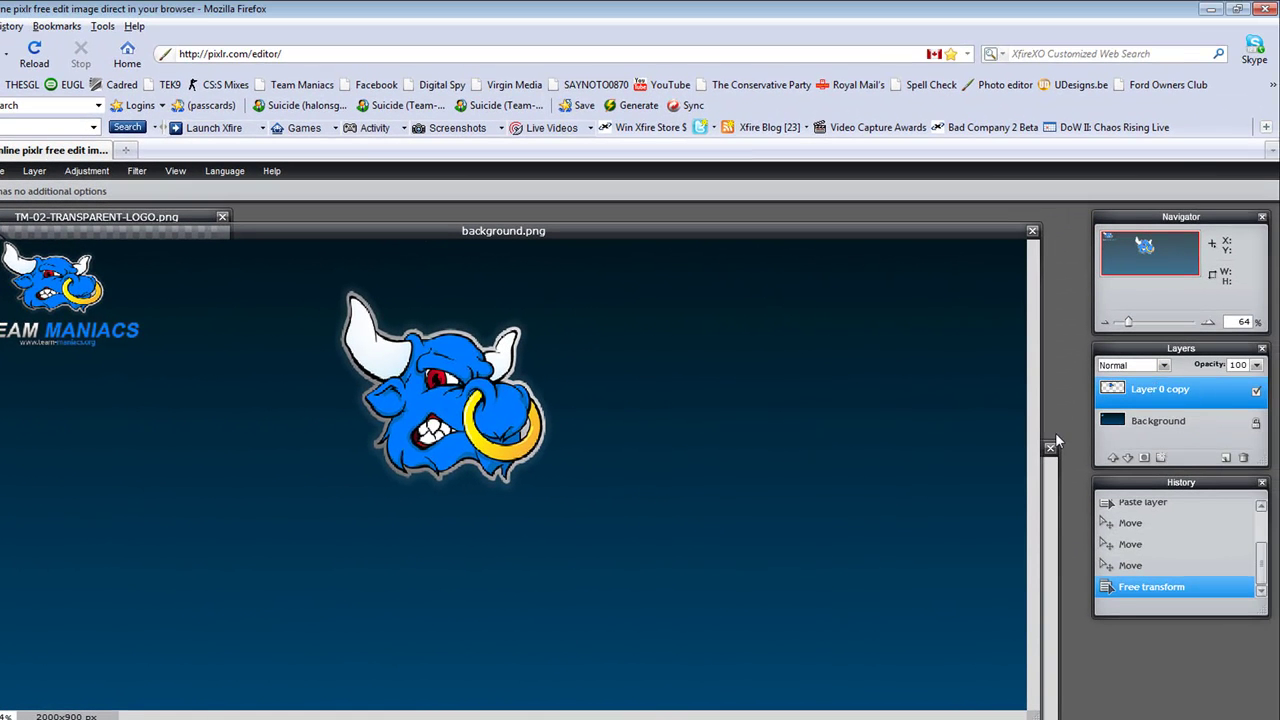
Step: Give the bull layer a drop shadow with angle -152 and distance 33
{"action": "right_click", "coordinate": [1138, 393]}
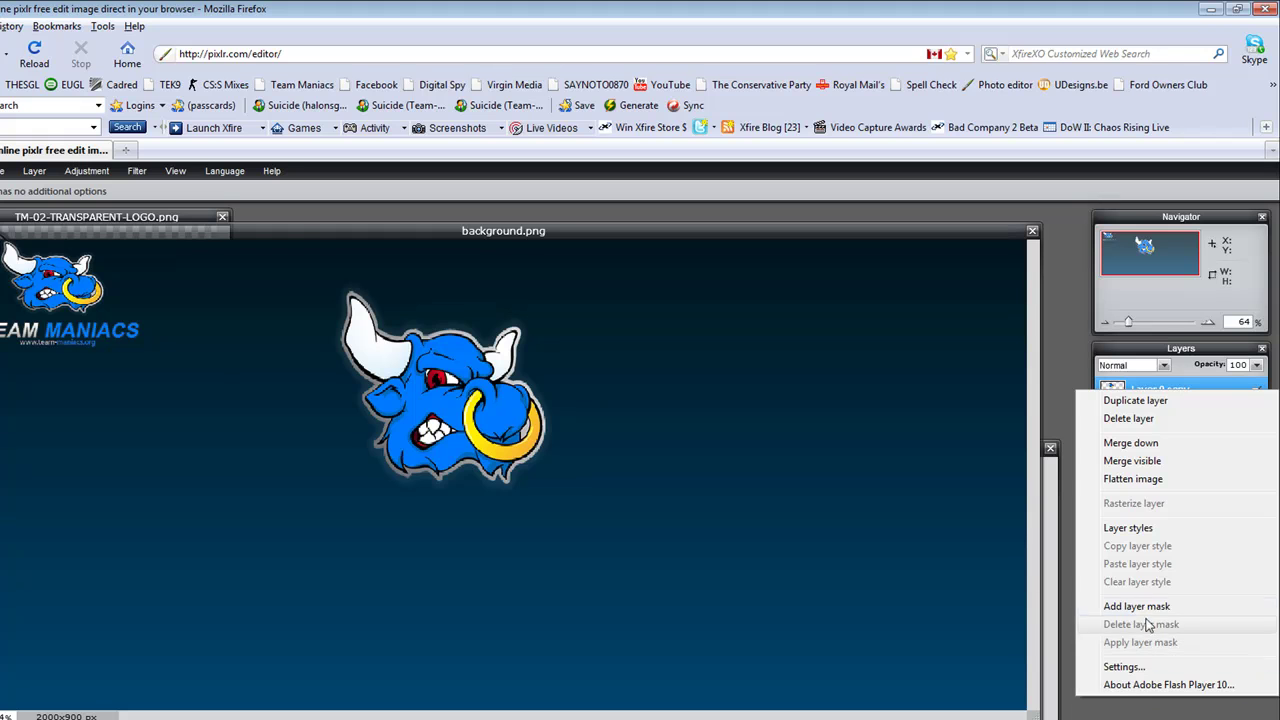
{"action": "left_click", "coordinate": [1136, 528]}
{"action": "left_click_drag", "start_coordinate": [706, 372], "coordinate": [967, 356]}
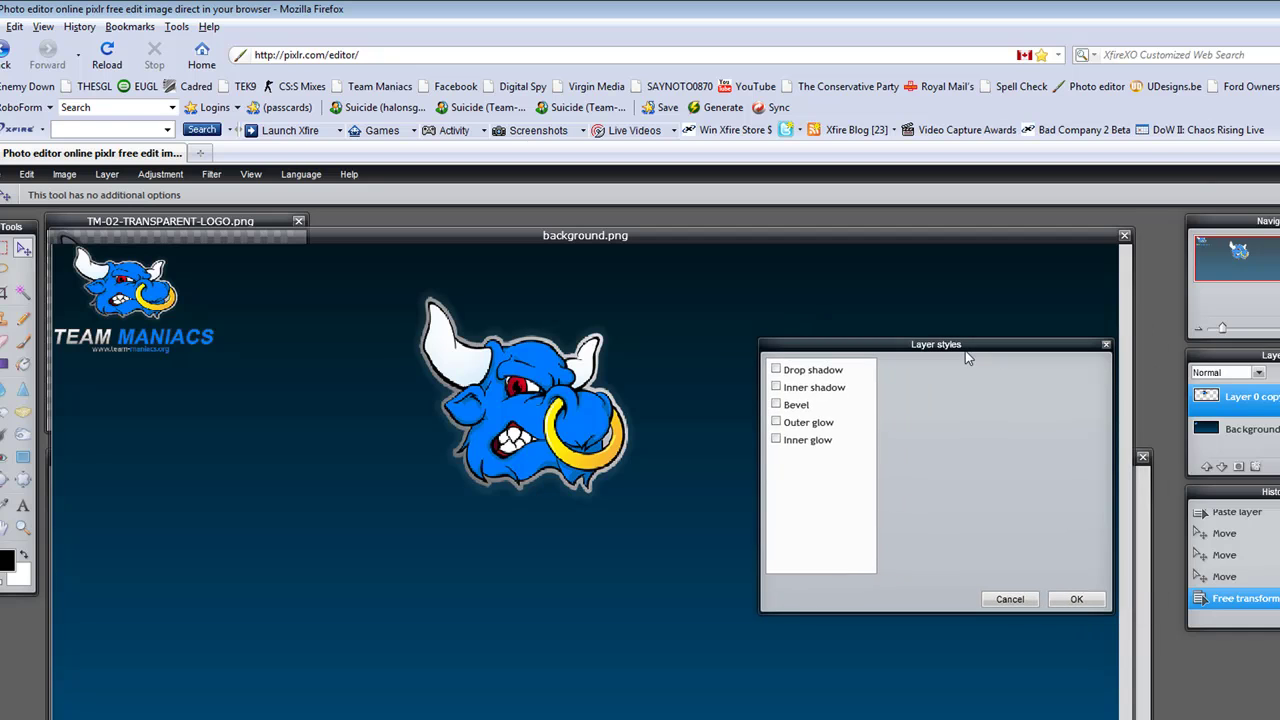
{"action": "left_click", "coordinate": [776, 370]}
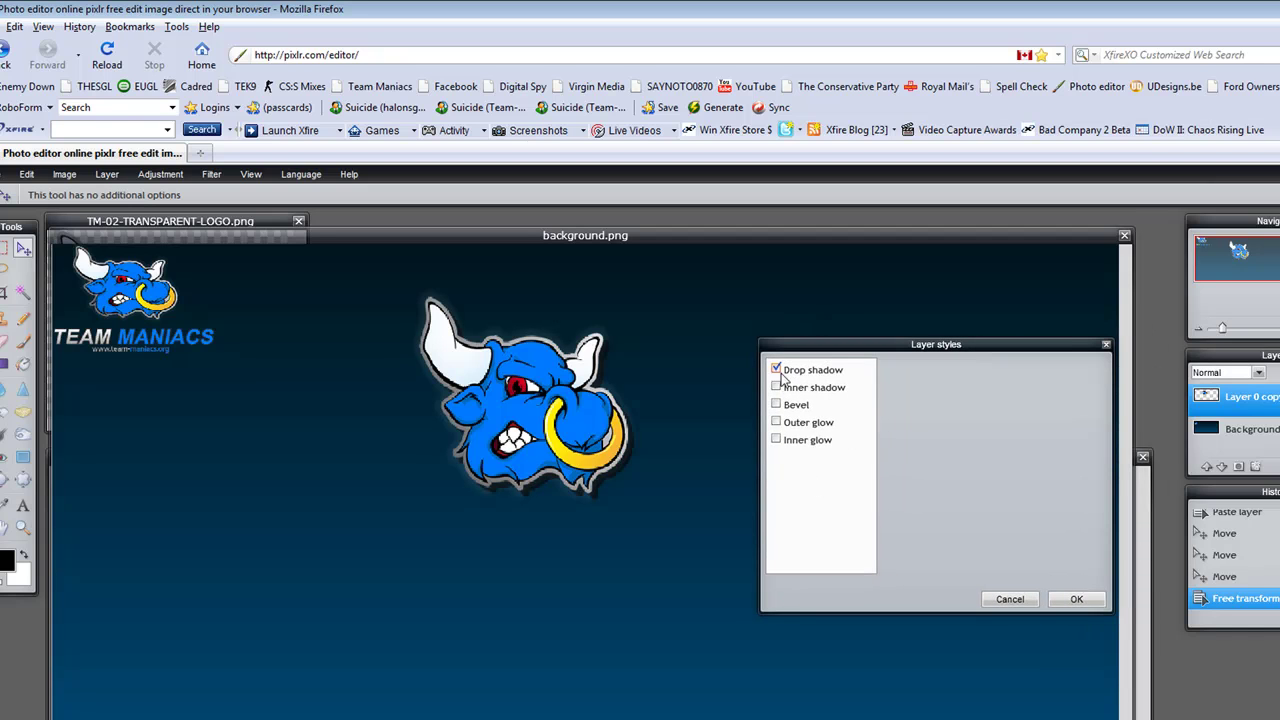
{"action": "left_click", "coordinate": [800, 372]}
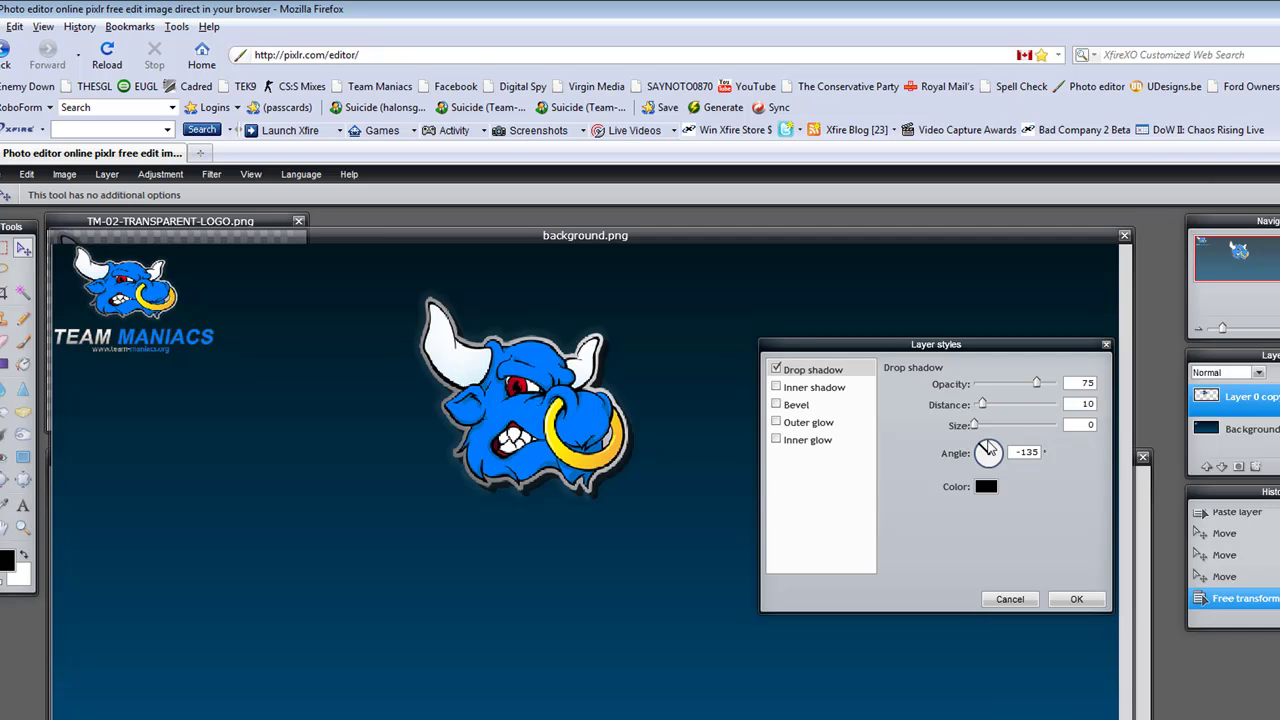
{"action": "left_click_drag", "start_coordinate": [986, 451], "coordinate": [1064, 400]}
{"action": "mouse_move", "coordinate": [985, 405]}
{"action": "left_mouse_down"}
{"action": "mouse_move", "coordinate": [1025, 405]}
{"action": "mouse_move", "coordinate": [988, 406]}
{"action": "mouse_move", "coordinate": [1001, 405]}
{"action": "left_mouse_up"}
Step: Try other layer styles, keep only inner glow on the bull, and confirm
{"action": "left_click", "coordinate": [779, 387]}
{"action": "left_click", "coordinate": [776, 370]}
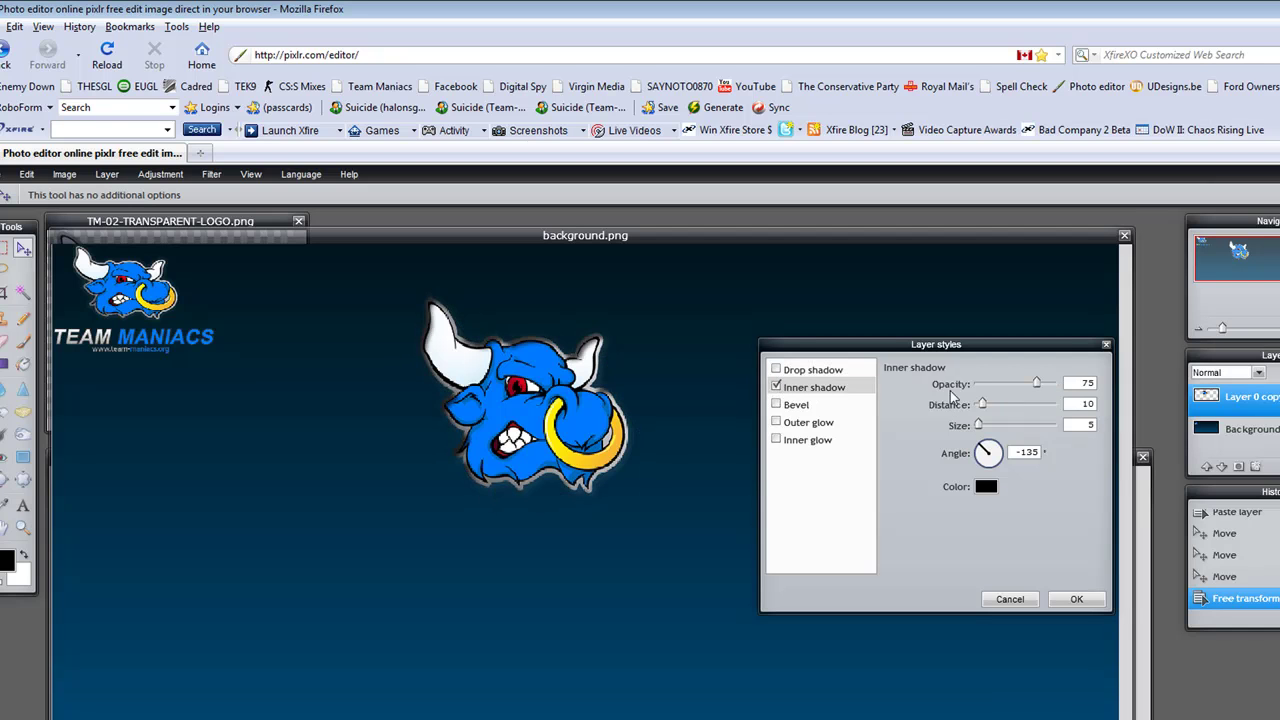
{"action": "left_click", "coordinate": [776, 387]}
{"action": "left_click", "coordinate": [776, 404]}
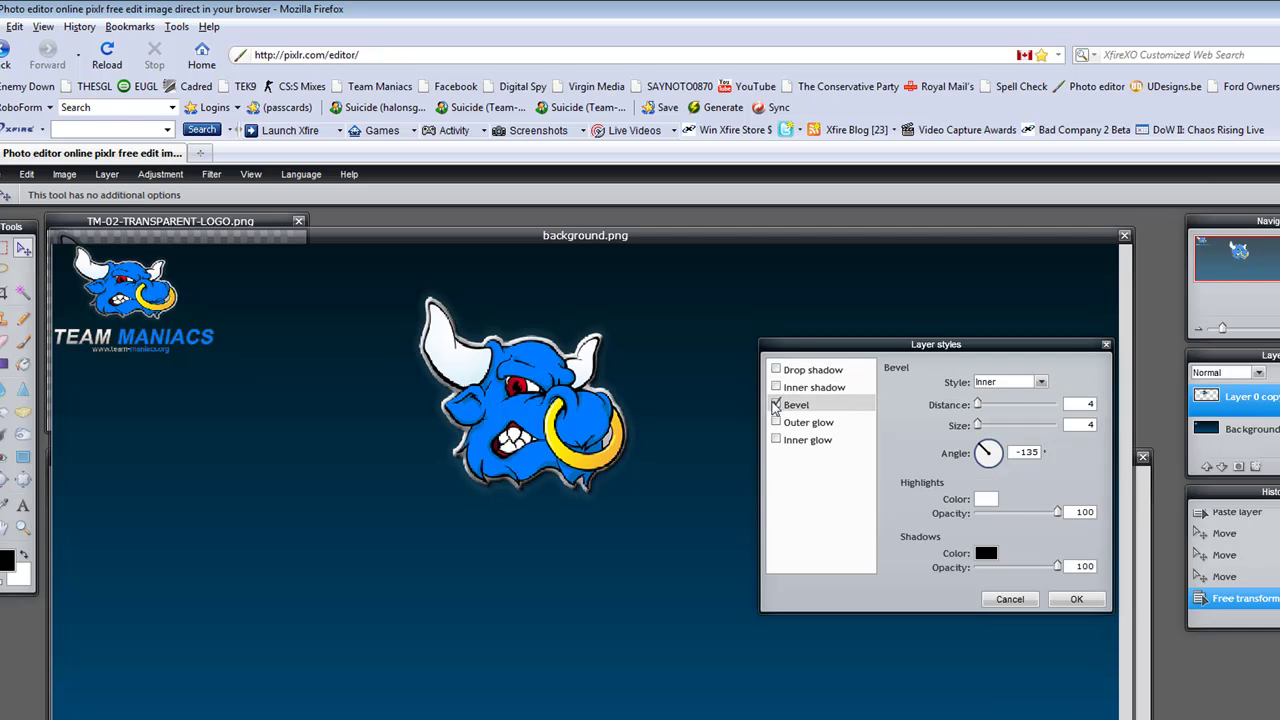
{"action": "left_click", "coordinate": [779, 406]}
{"action": "left_click", "coordinate": [777, 422]}
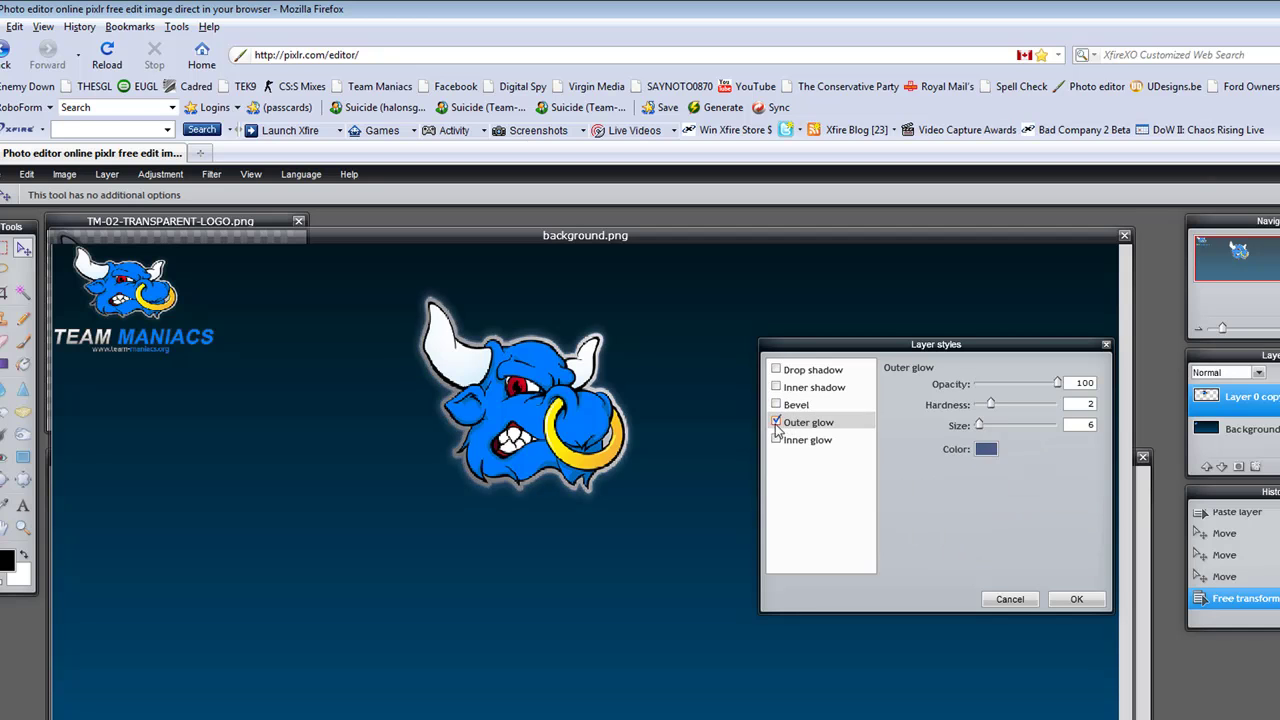
{"action": "left_click", "coordinate": [777, 424]}
{"action": "left_click", "coordinate": [776, 440]}
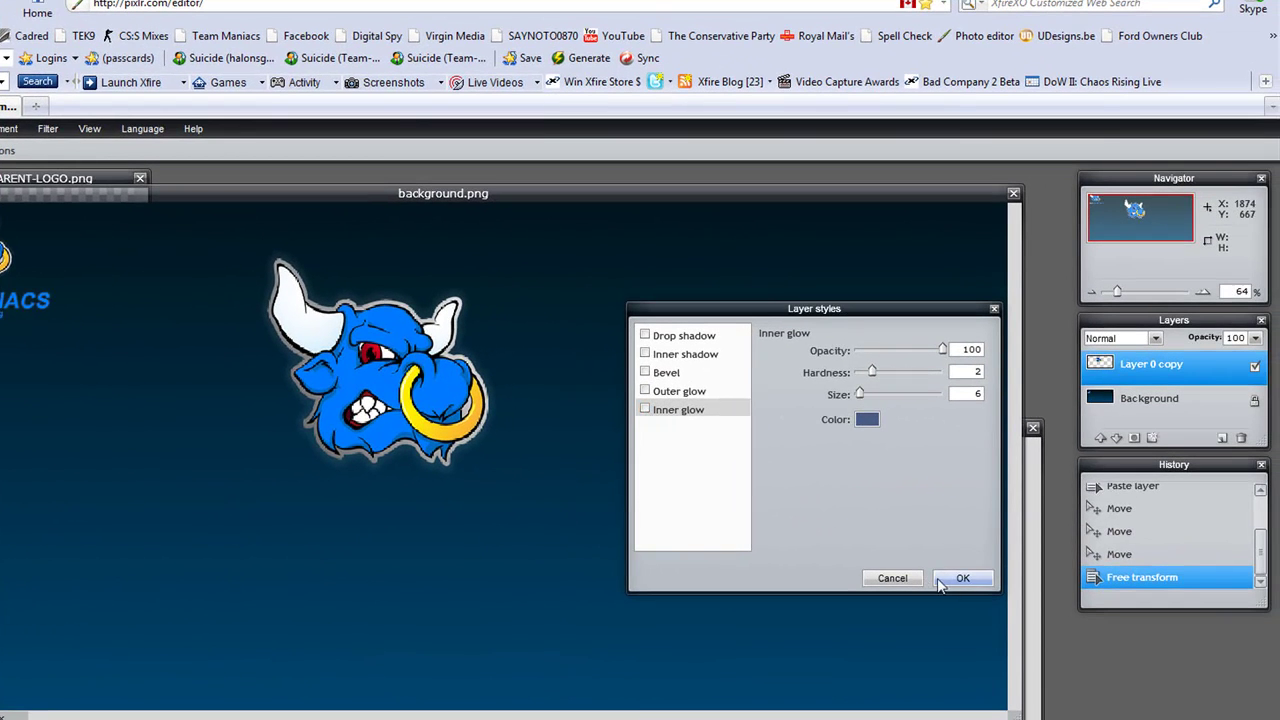
{"action": "left_click", "coordinate": [943, 582]}
{"action": "right_click", "coordinate": [1150, 366]}
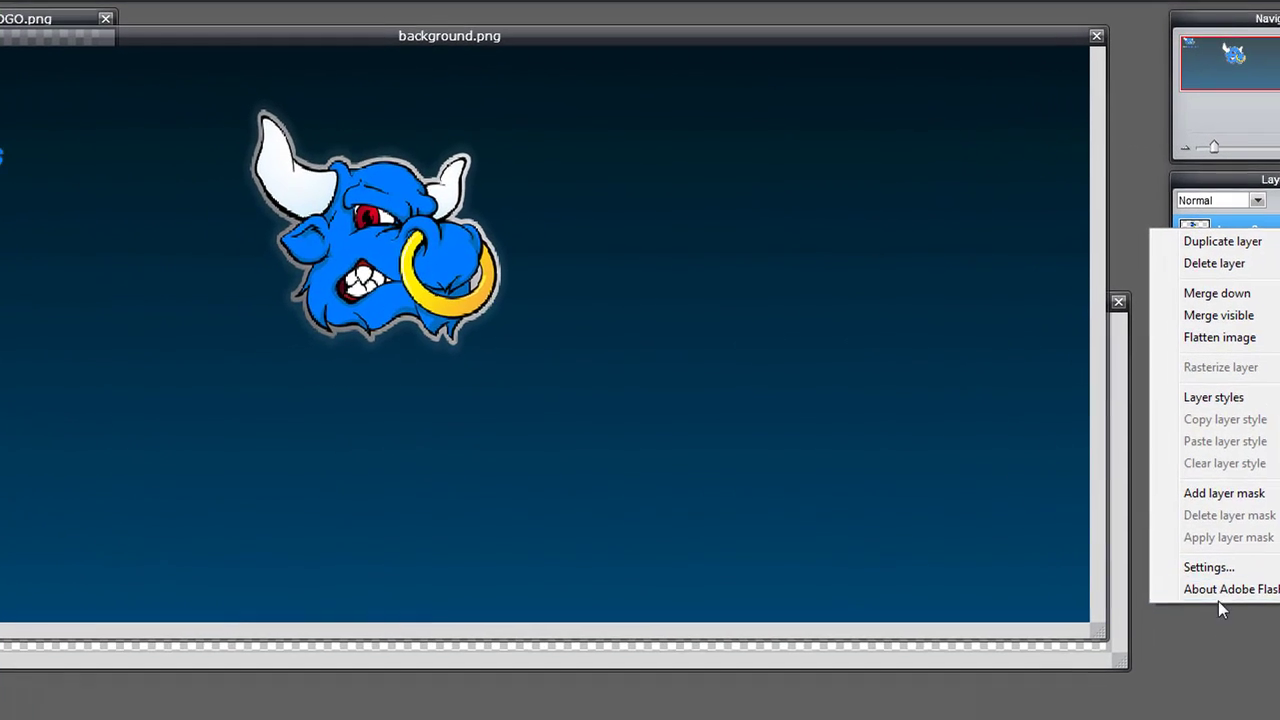
{"action": "left_click", "coordinate": [1121, 718]}
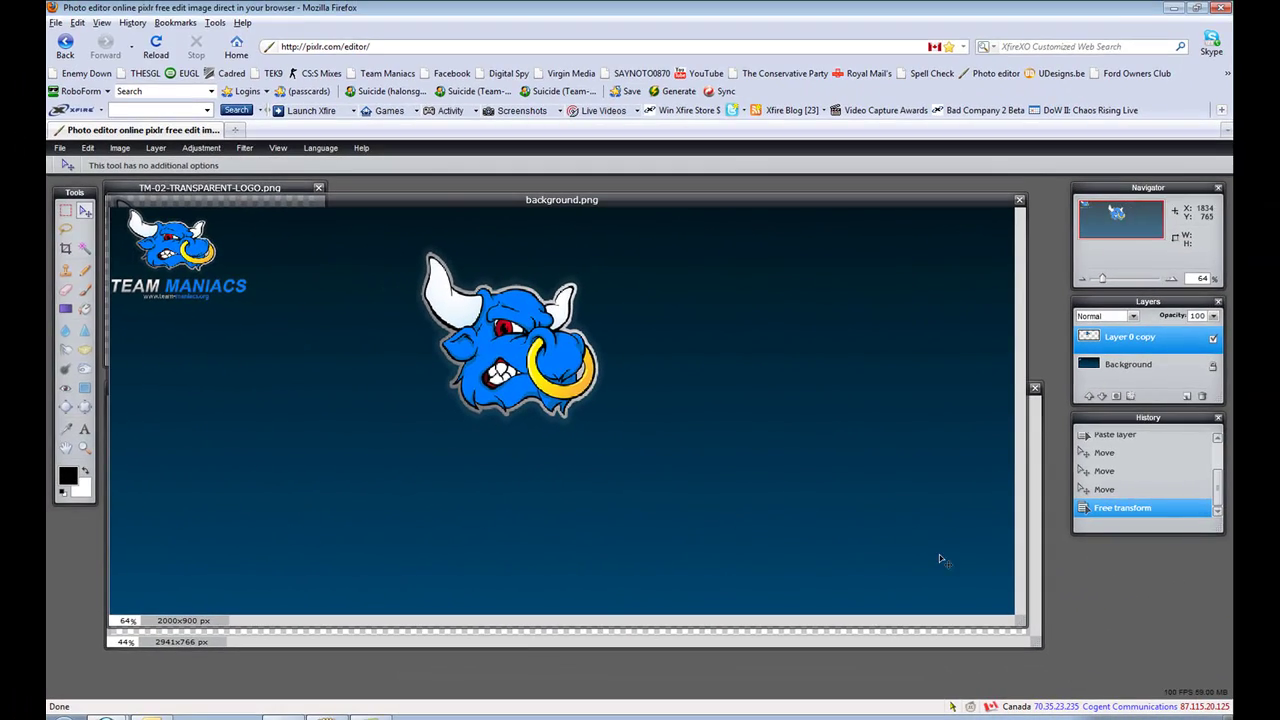
Step: Add 'Hello Geeks' text below the bull logo and enlarge it to size 116
{"action": "left_click", "coordinate": [84, 429]}
{"action": "left_click", "coordinate": [622, 492]}
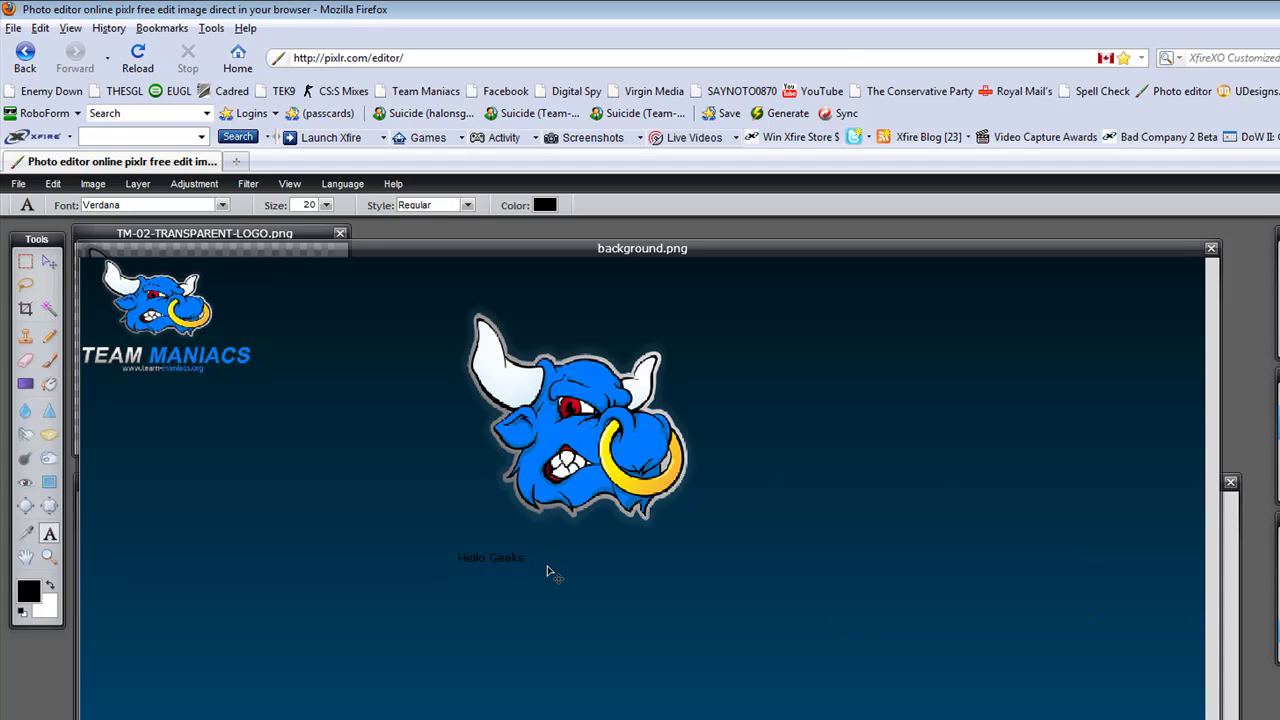
{"action": "left_click_drag", "start_coordinate": [552, 570], "coordinate": [627, 588]}
{"action": "left_click", "coordinate": [326, 205]}
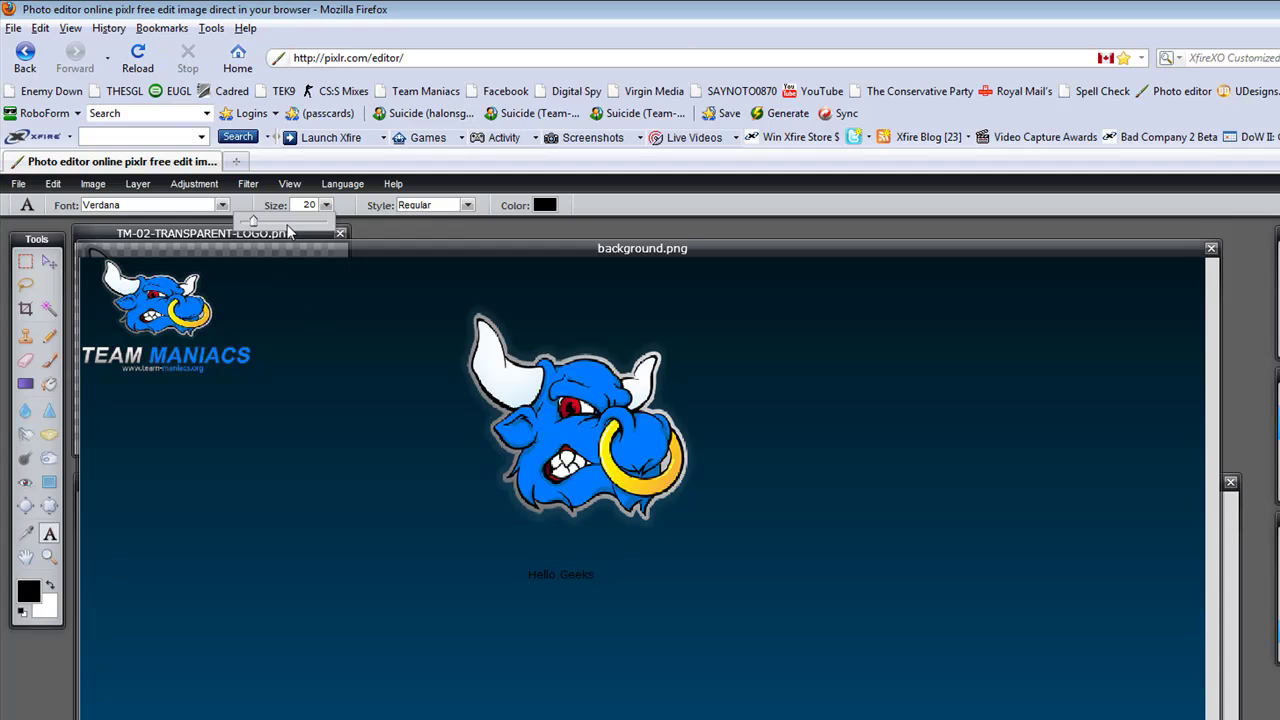
{"action": "left_click_drag", "start_coordinate": [254, 232], "coordinate": [320, 236]}
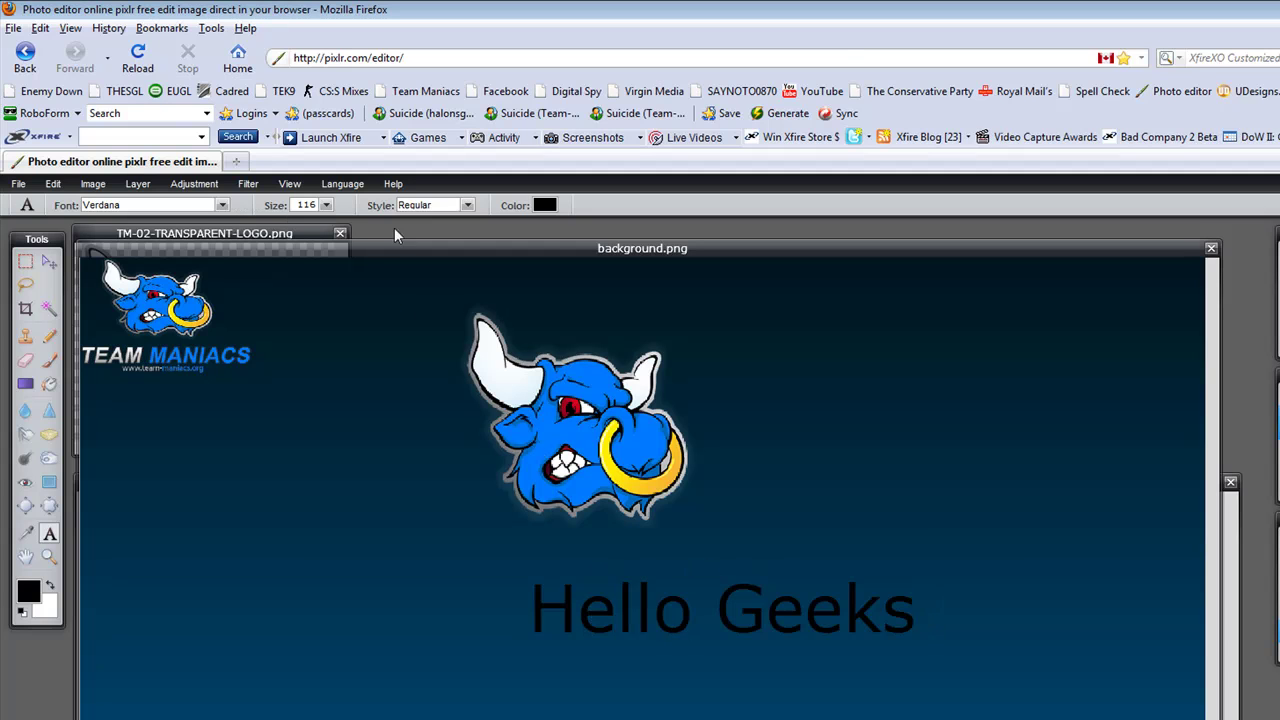
Step: Make the Hello Geeks text bold and colour it gold #fcd416
{"action": "left_click", "coordinate": [466, 205]}
{"action": "left_click", "coordinate": [454, 233]}
{"action": "left_click", "coordinate": [548, 206]}
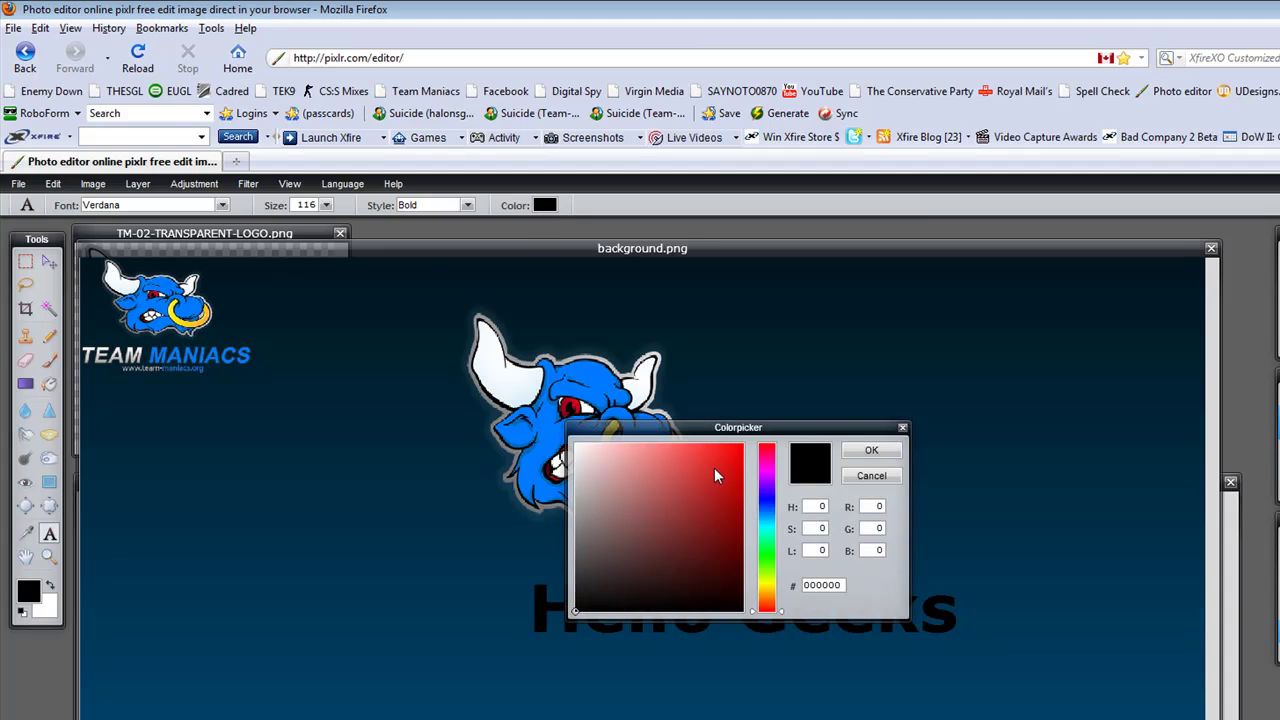
{"action": "left_click_drag", "start_coordinate": [720, 423], "coordinate": [268, 490]}
{"action": "left_click", "coordinate": [294, 522]}
{"action": "left_click_drag", "start_coordinate": [226, 451], "coordinate": [223, 531]}
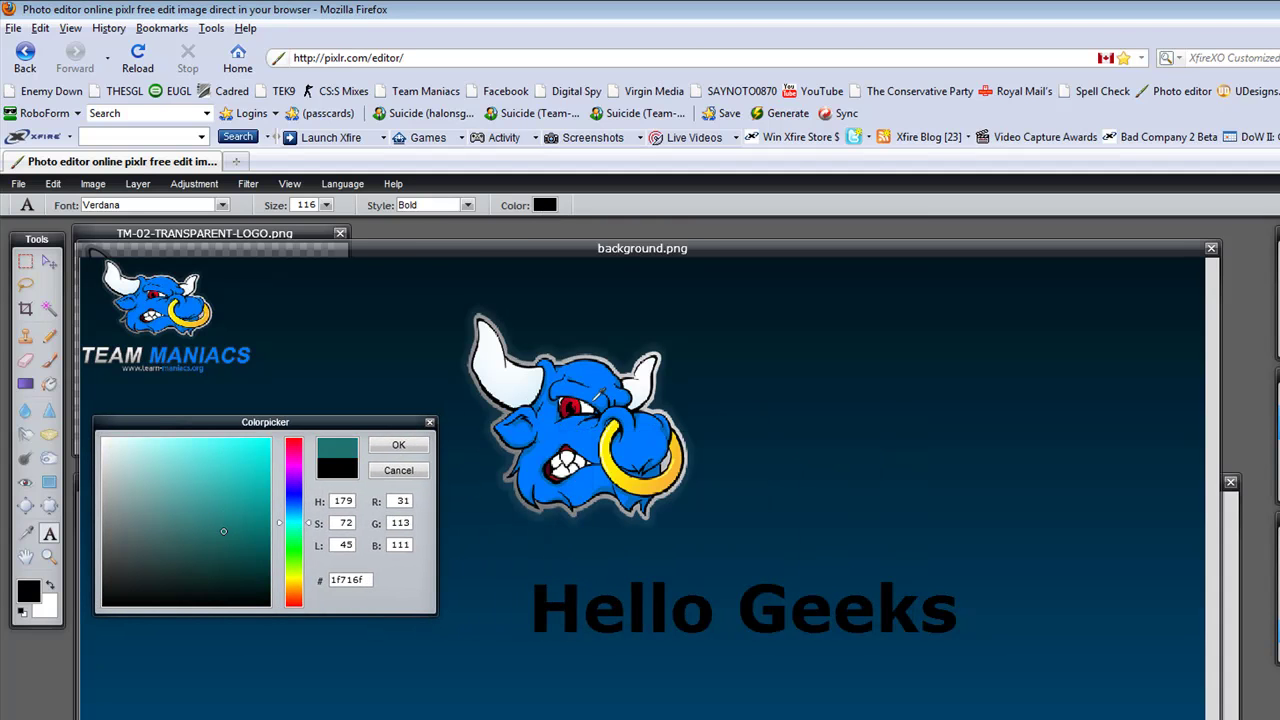
{"action": "type", "text": "007aff"}
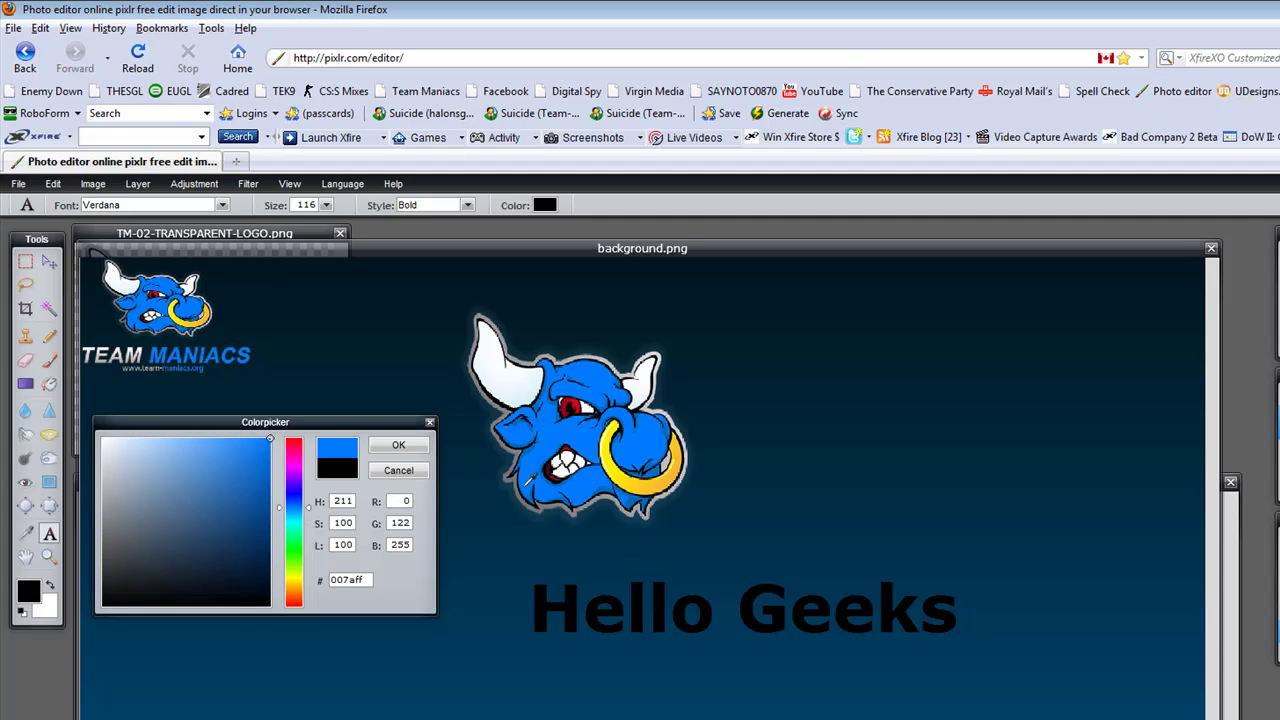
{"action": "type", "text": "fcd416"}
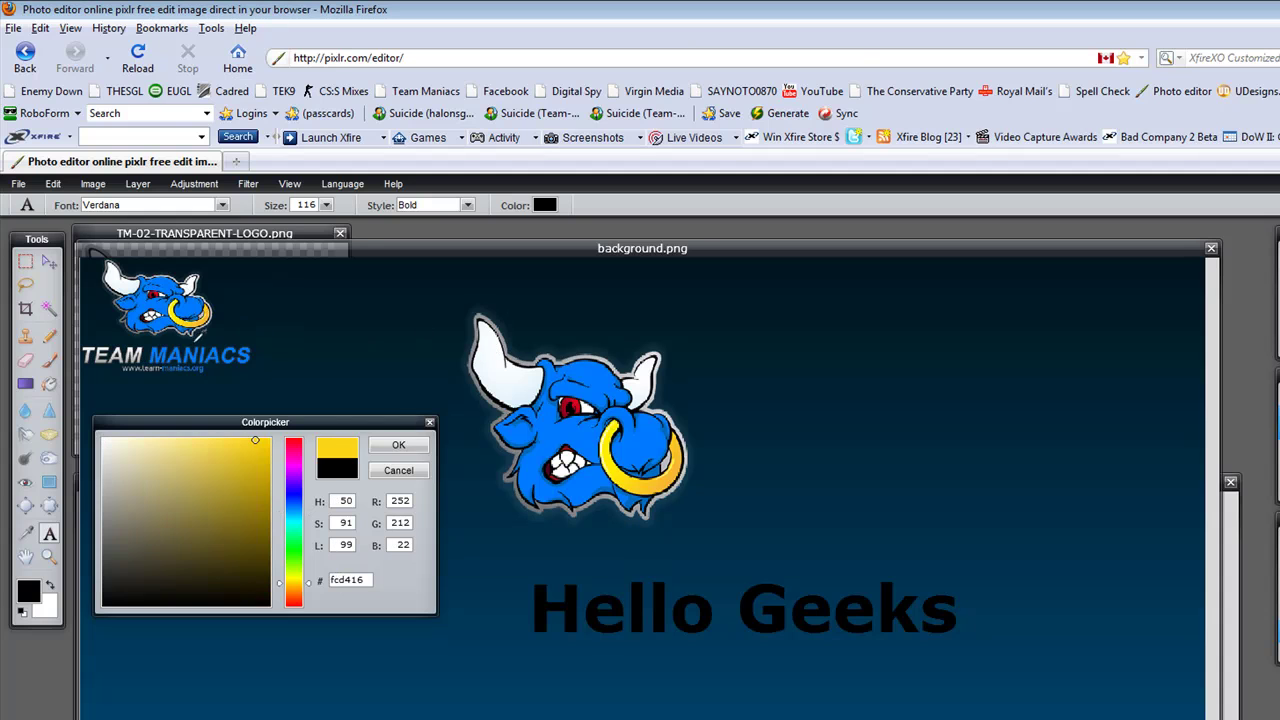
{"action": "left_click", "coordinate": [398, 445]}
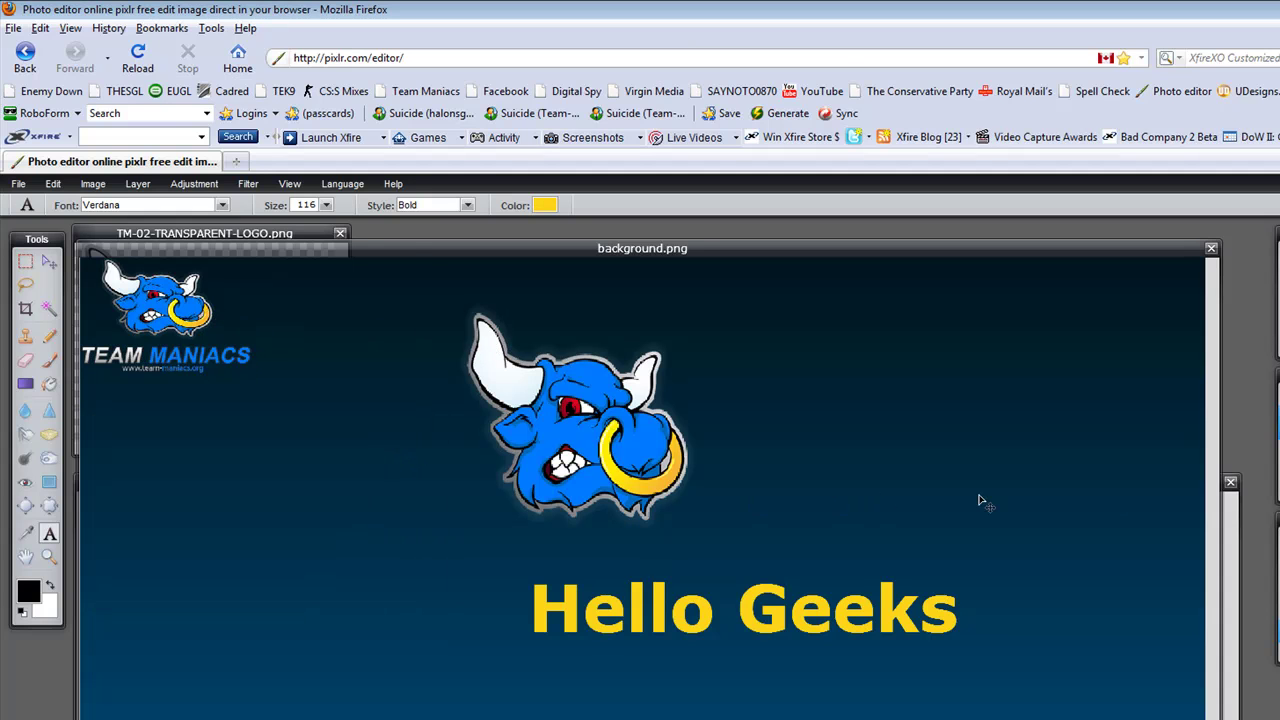
{"action": "left_click", "coordinate": [49, 261]}
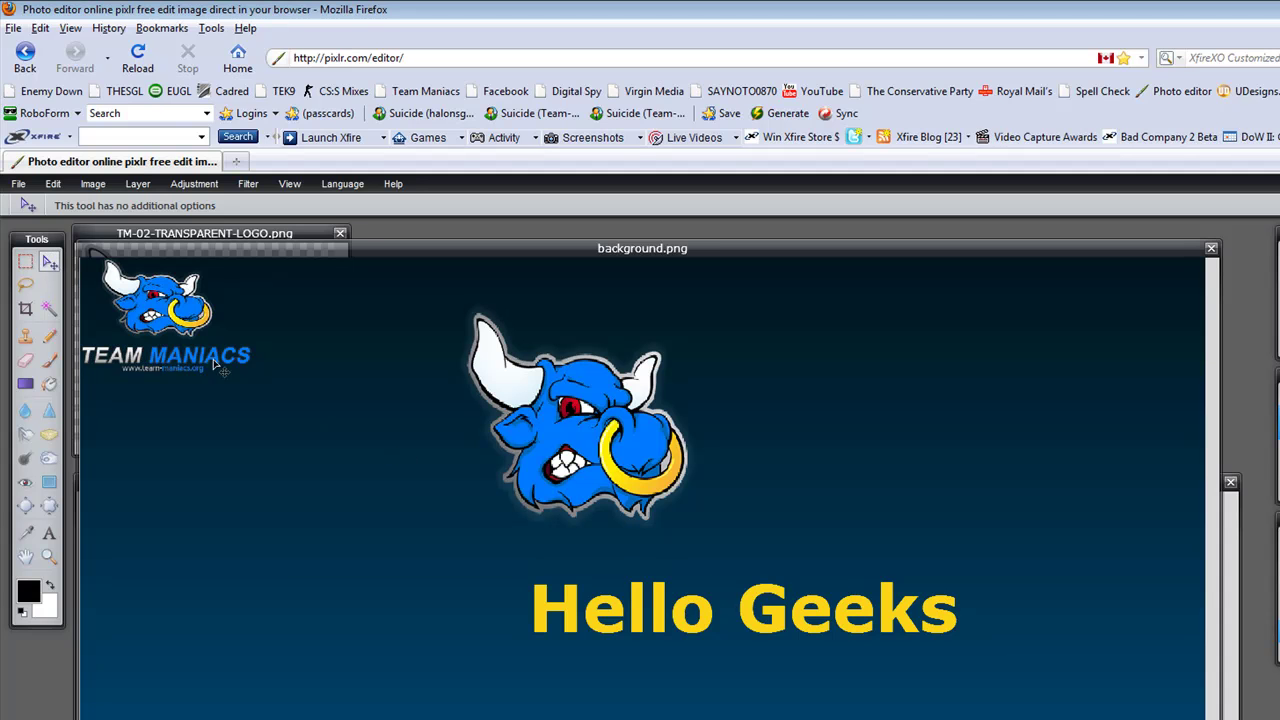
Step: Centre the Hello Geeks text under the bull and give Layer 2 a drop shadow
{"action": "left_click_drag", "start_coordinate": [720, 610], "coordinate": [590, 578]}
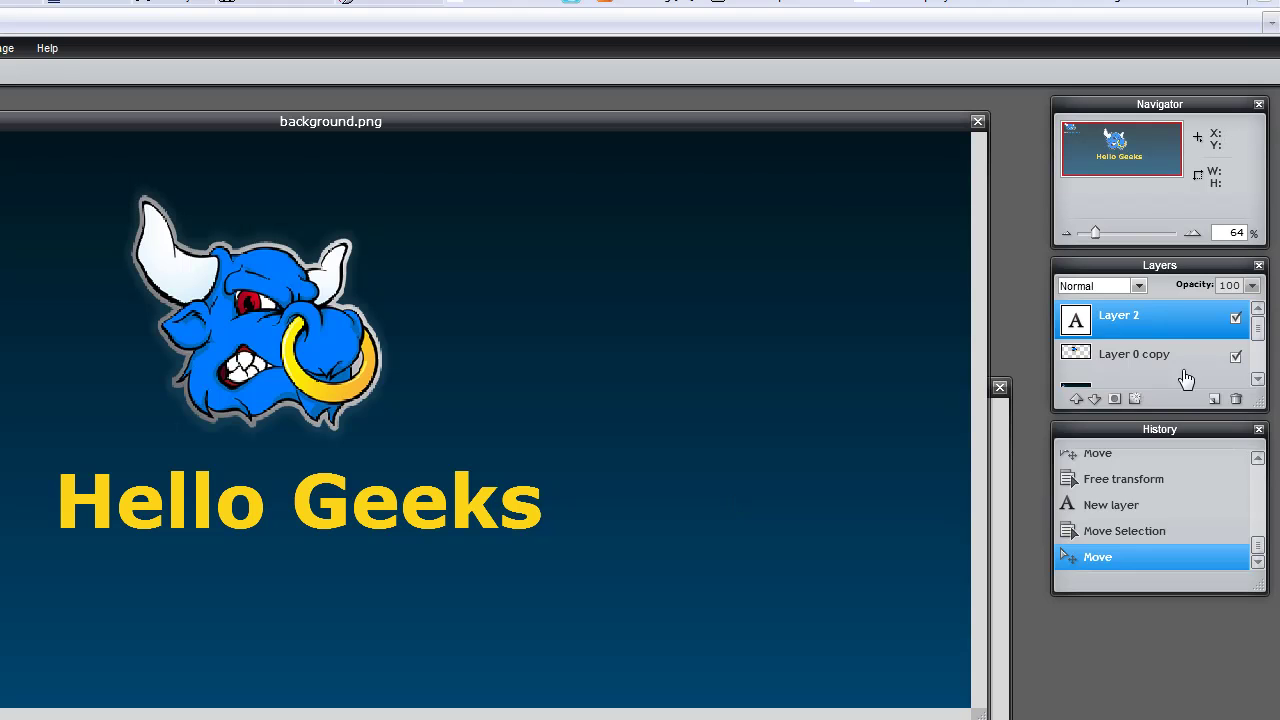
{"action": "right_click", "coordinate": [1155, 316]}
{"action": "left_click", "coordinate": [1128, 486]}
{"action": "left_click", "coordinate": [288, 308]}
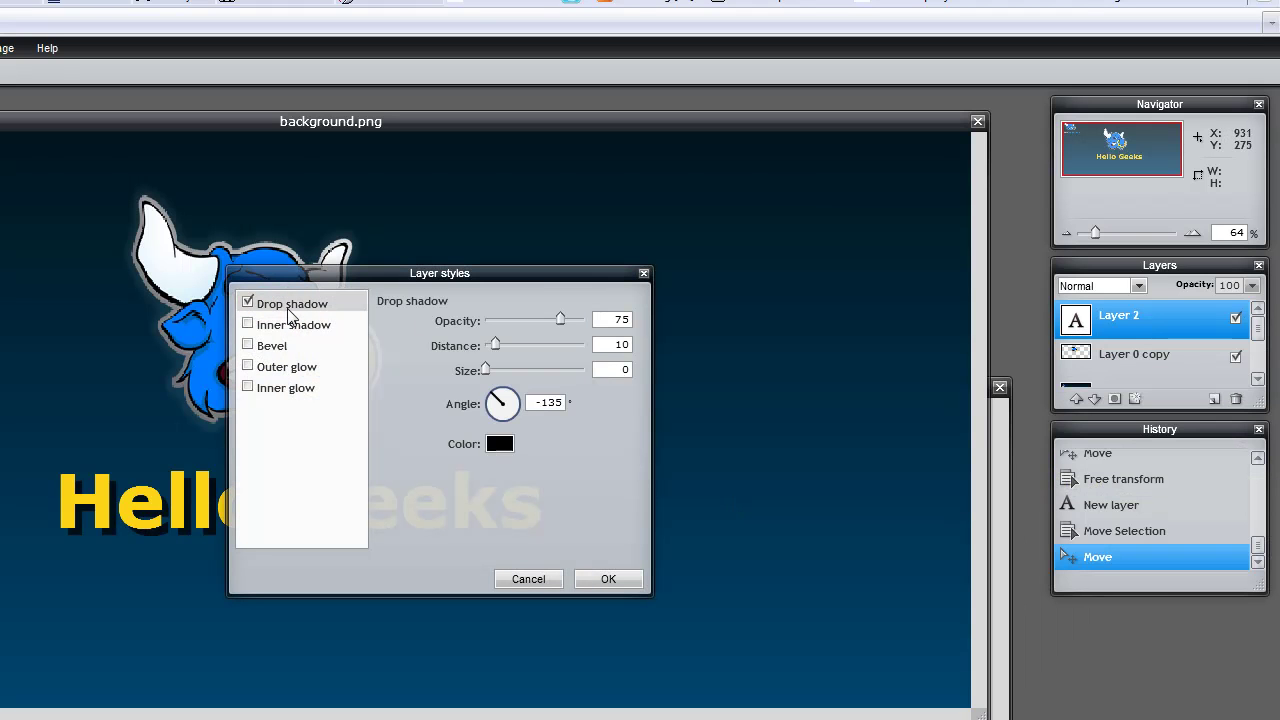
{"action": "left_click", "coordinate": [610, 580]}
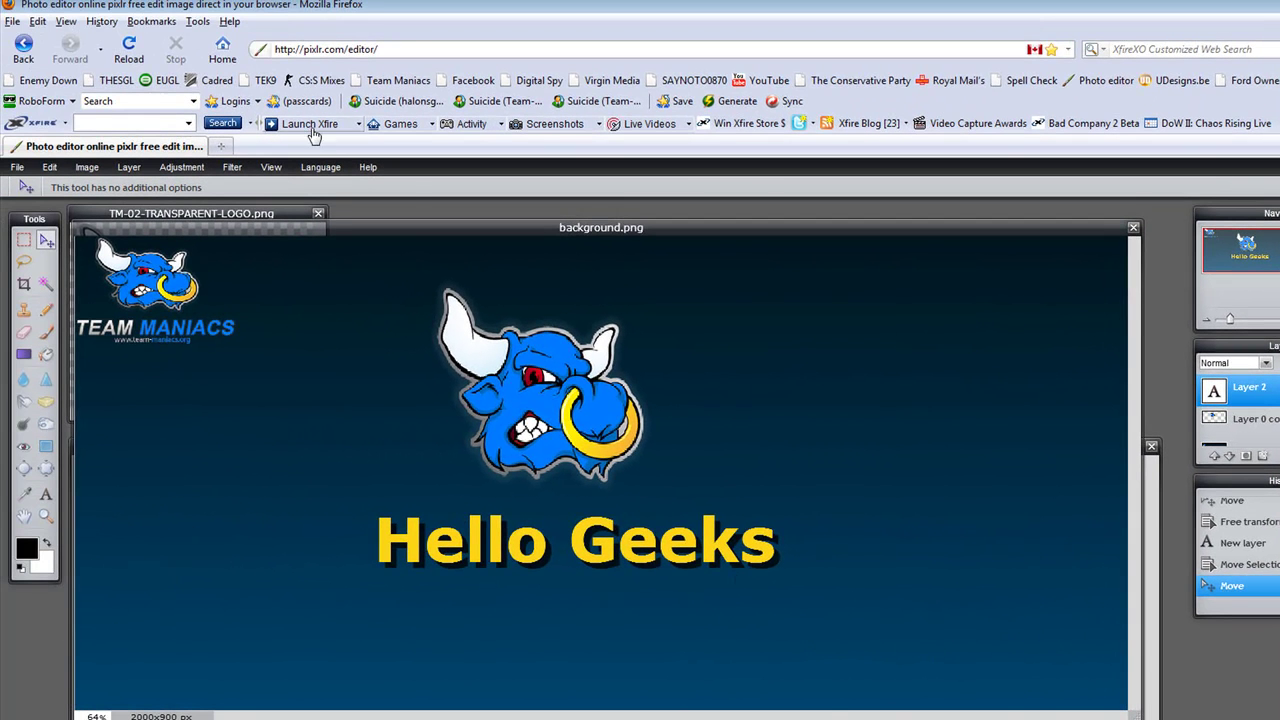
{"action": "left_click", "coordinate": [232, 167]}
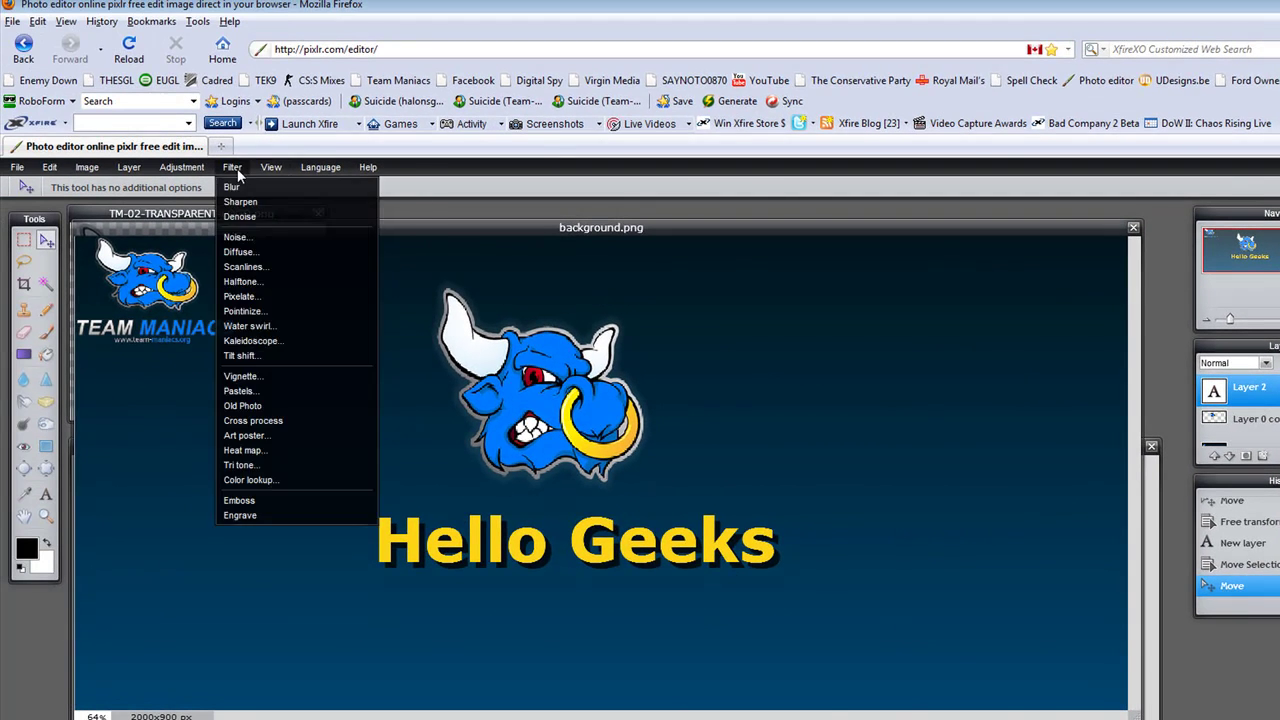
{"action": "left_click", "coordinate": [245, 252]}
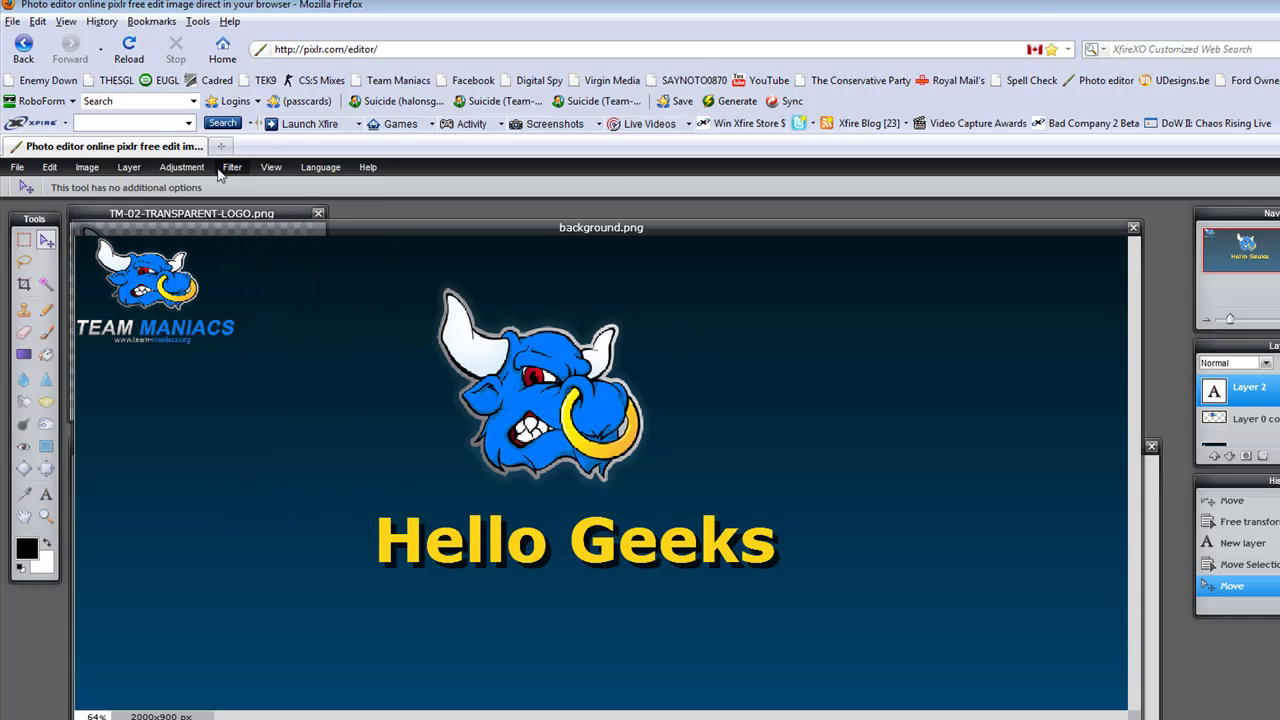
{"action": "left_click", "coordinate": [271, 167]}
{"action": "left_click", "coordinate": [232, 167]}
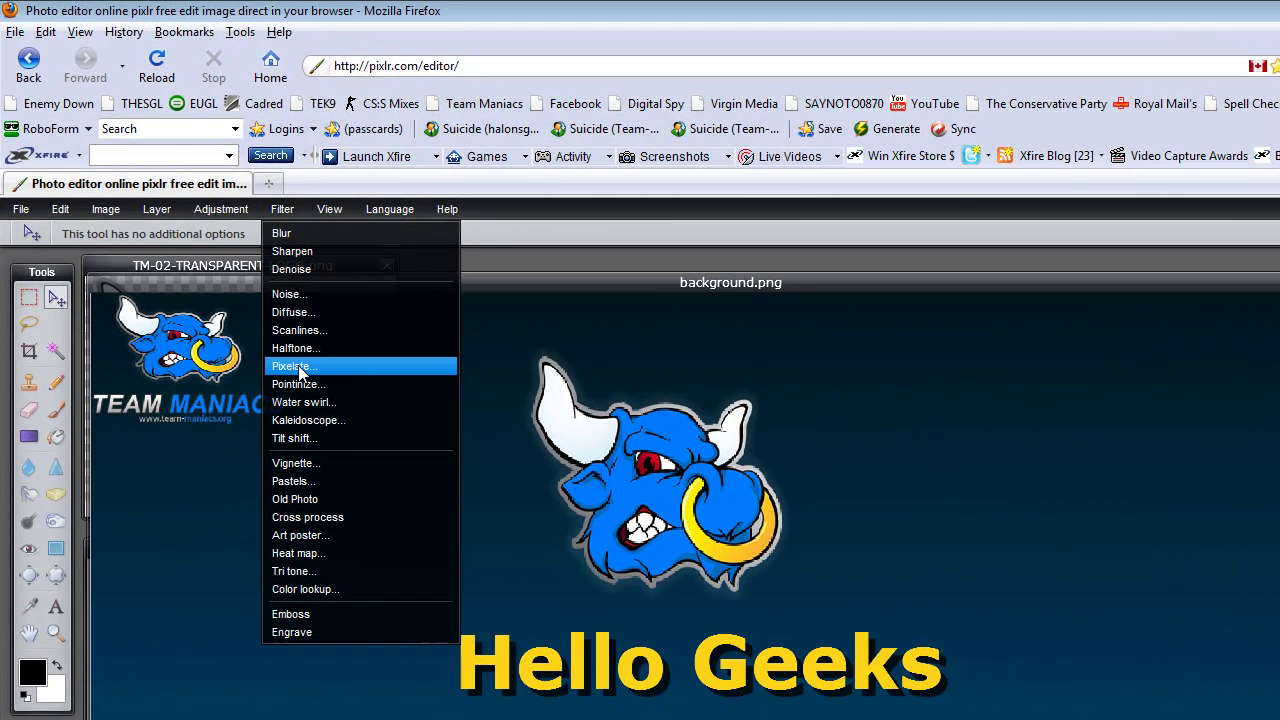
{"action": "left_click", "coordinate": [299, 372]}
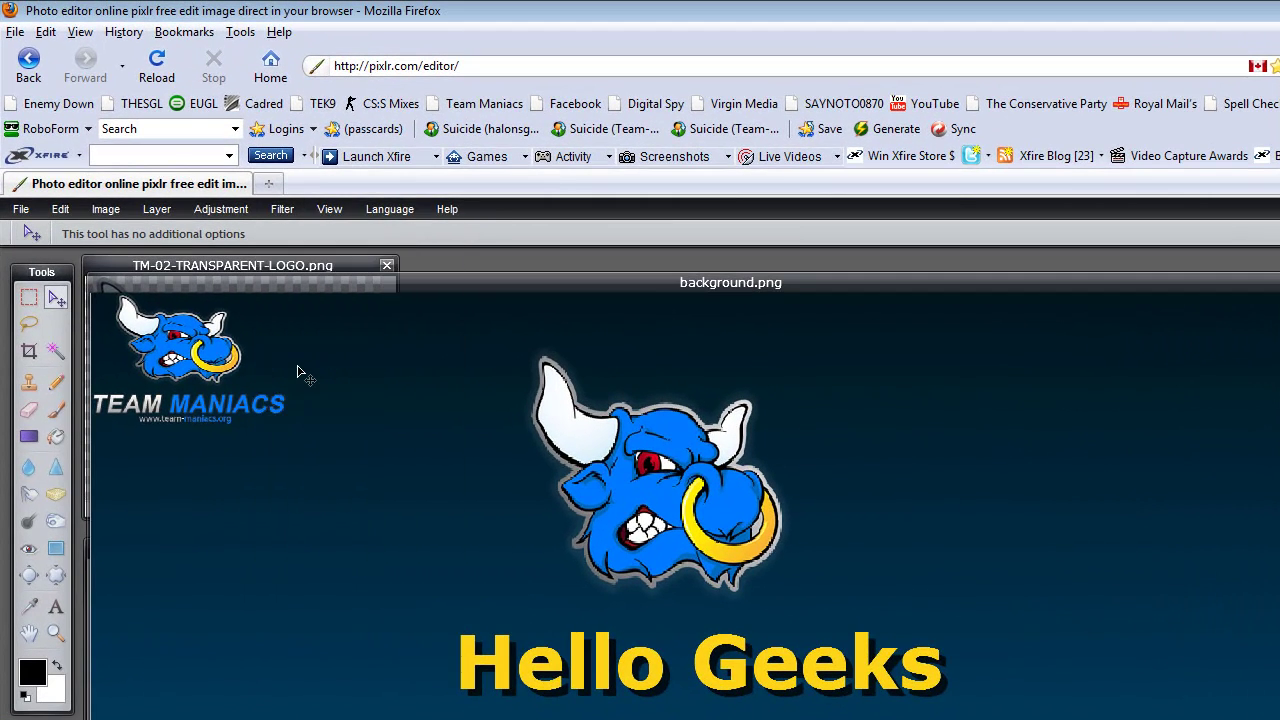
{"action": "left_click", "coordinate": [282, 209]}
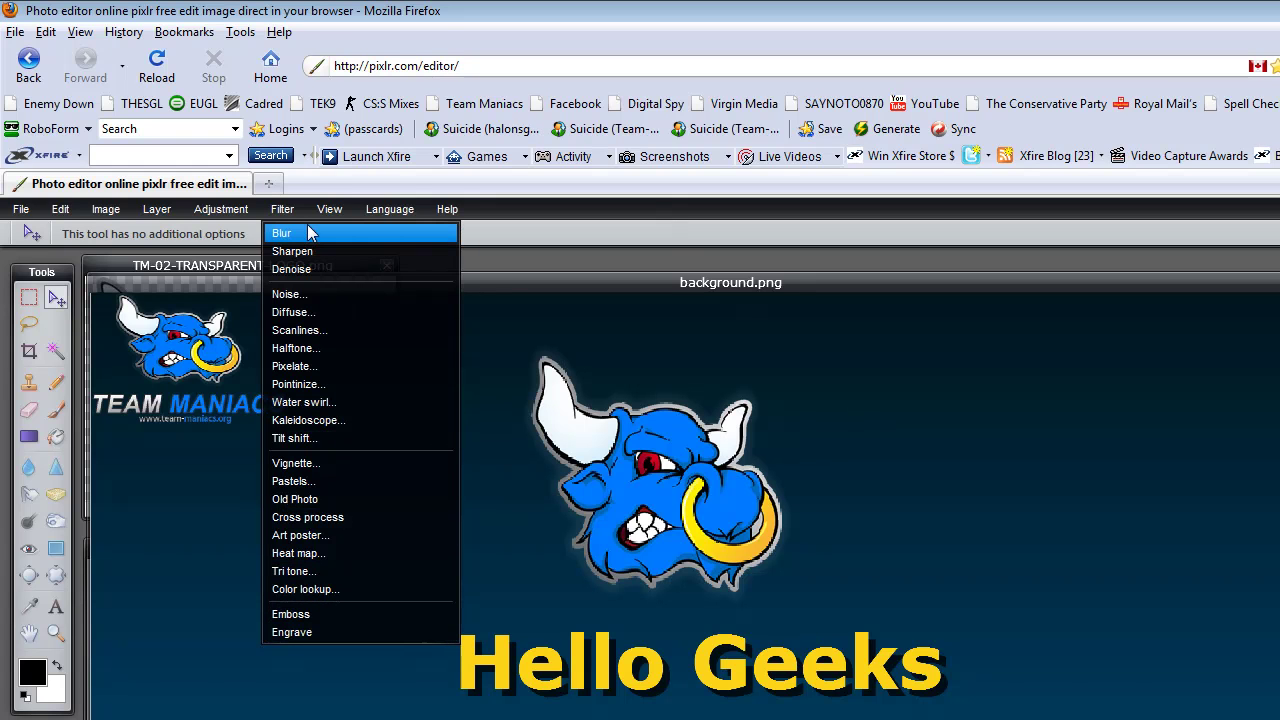
{"action": "left_click", "coordinate": [233, 209]}
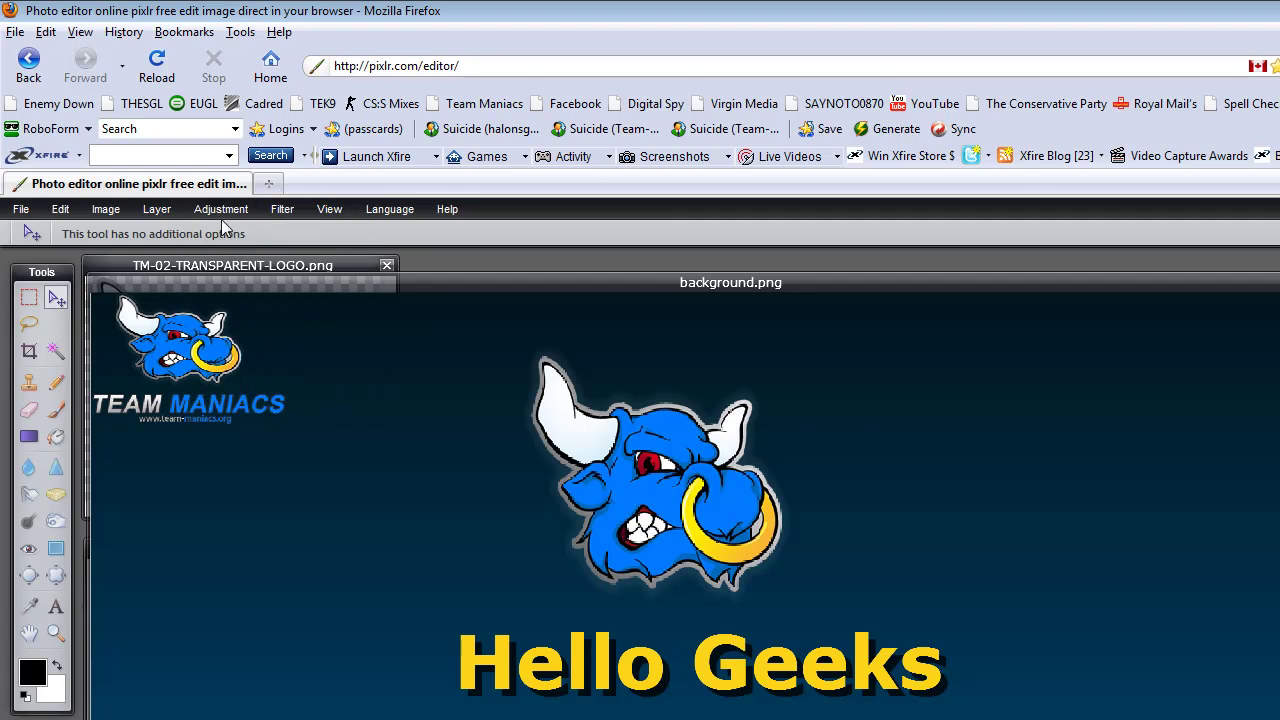
{"action": "left_click", "coordinate": [157, 206]}
{"action": "mouse_move", "coordinate": [64, 214]}
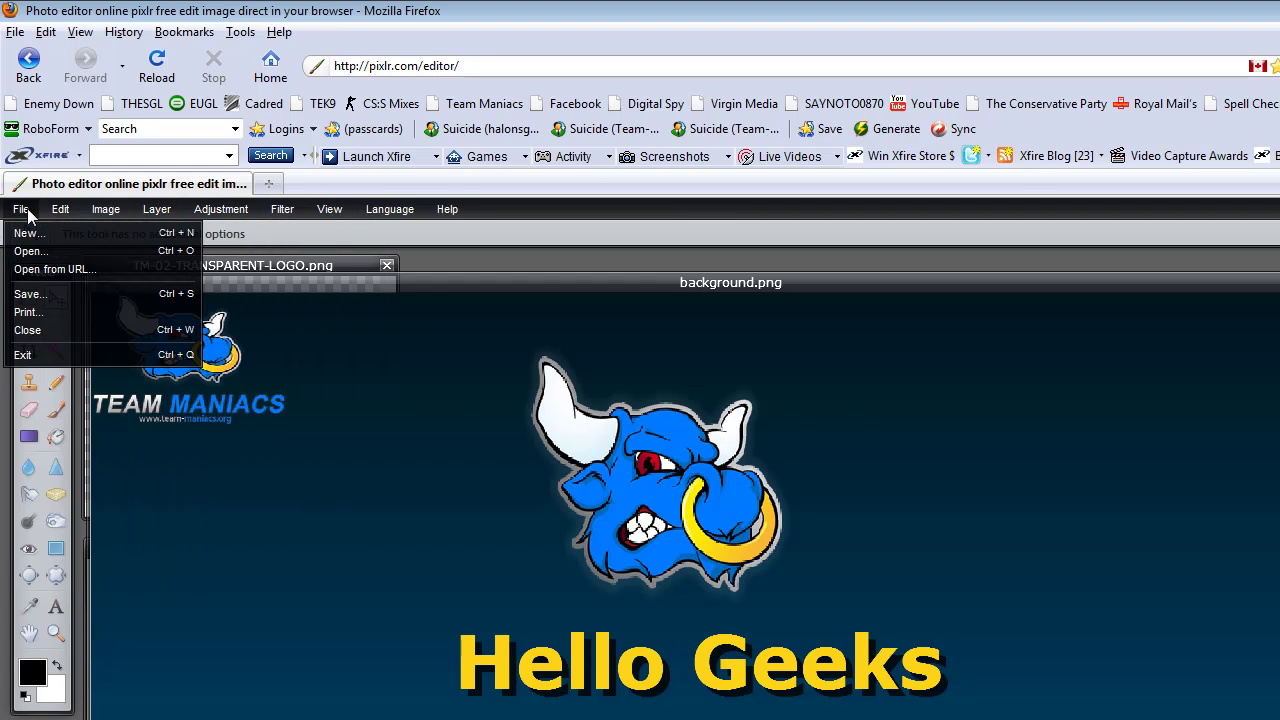
{"action": "mouse_move", "coordinate": [395, 209]}
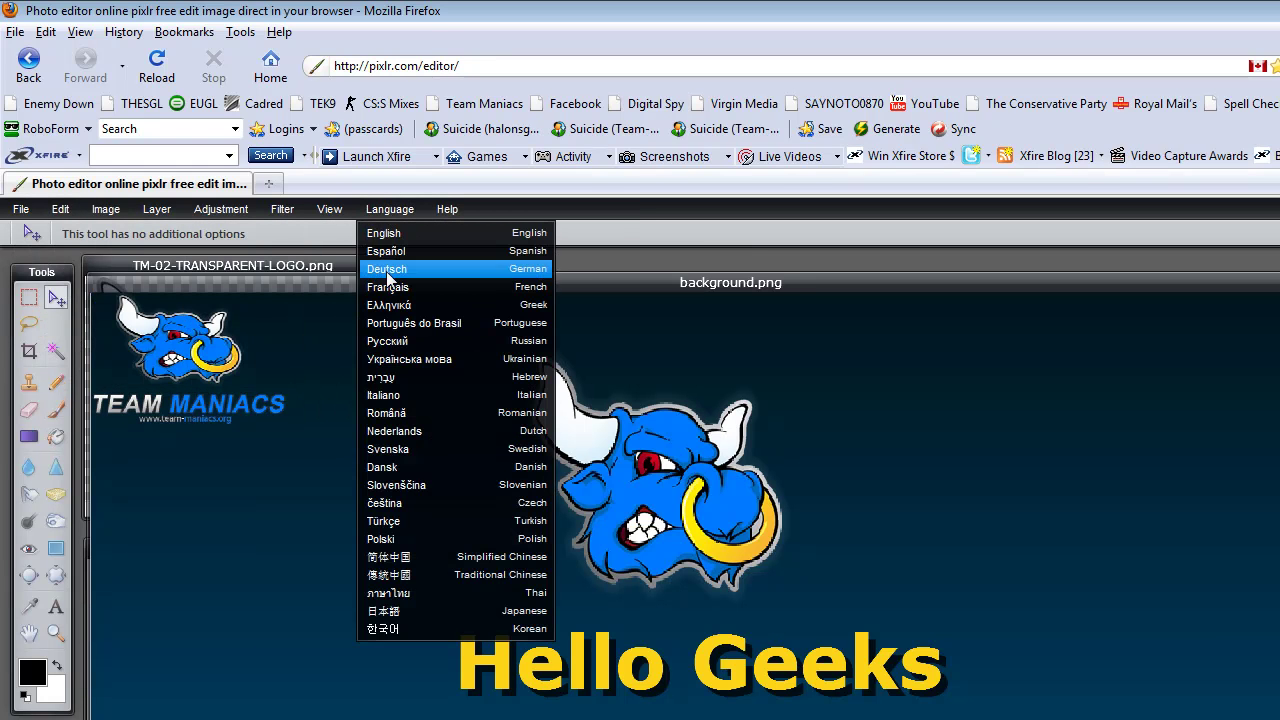
{"action": "mouse_move", "coordinate": [331, 209]}
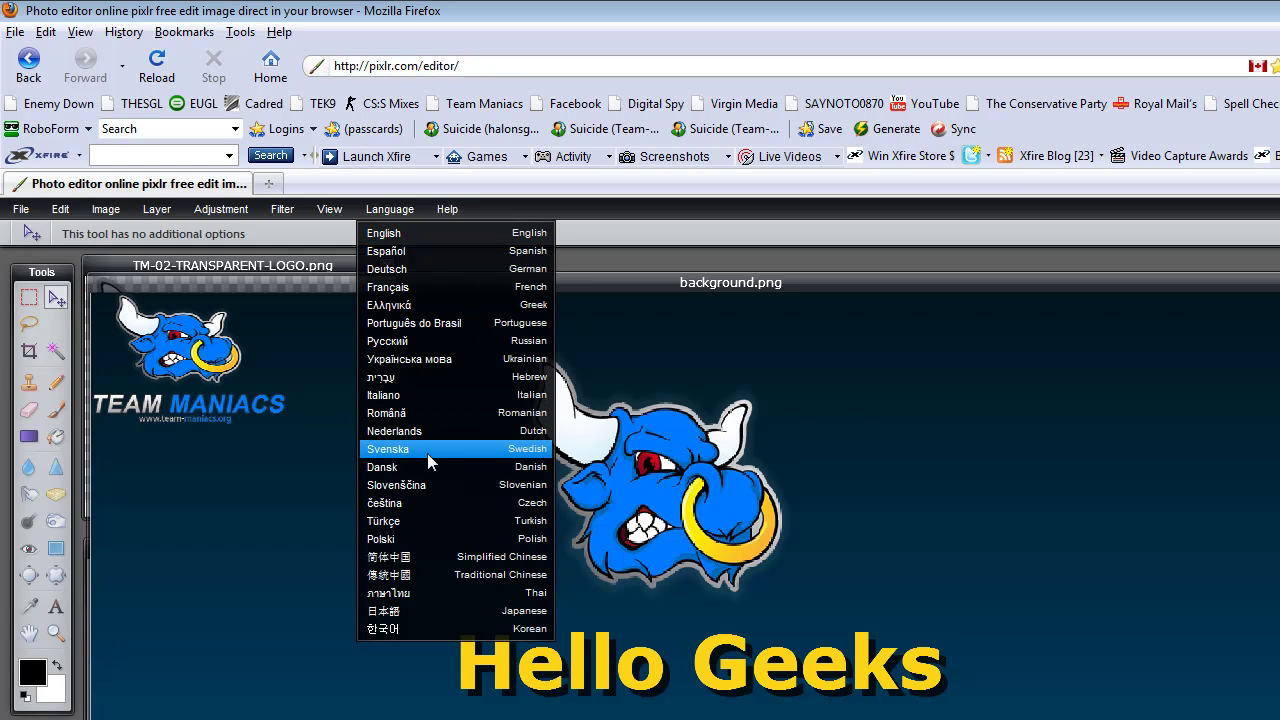
{"action": "left_click", "coordinate": [426, 292]}
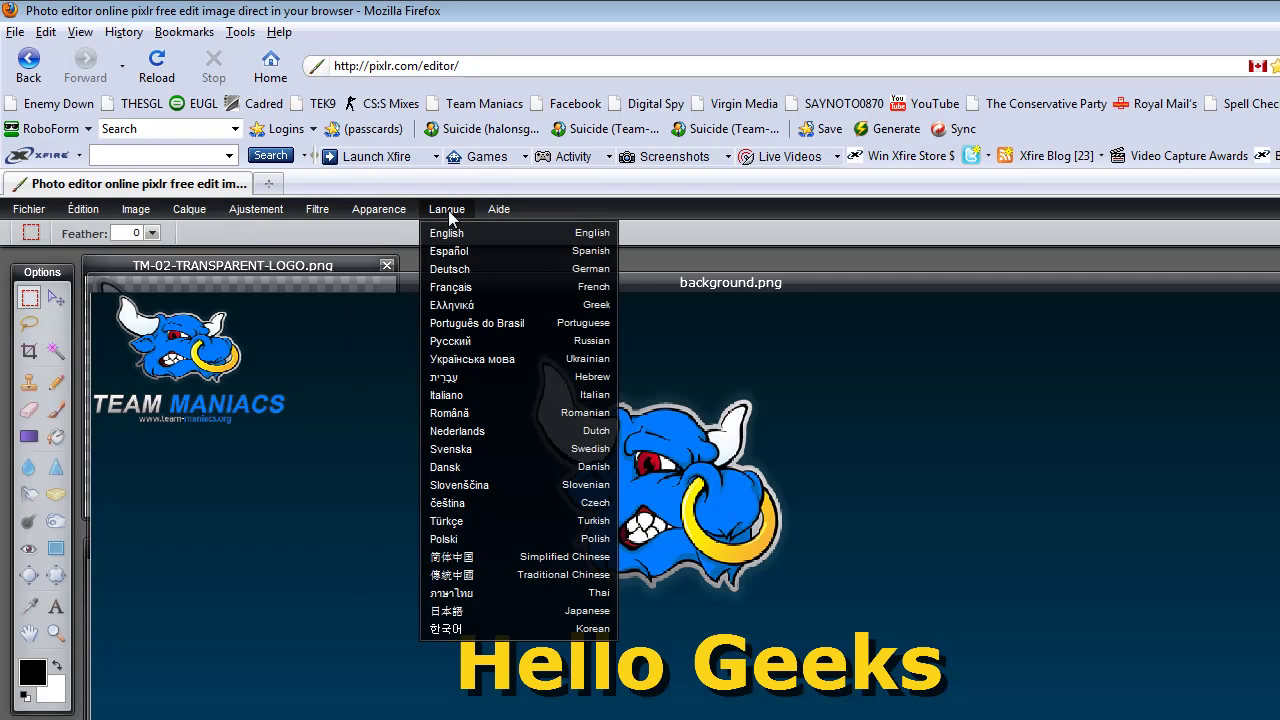
{"action": "left_click", "coordinate": [465, 234]}
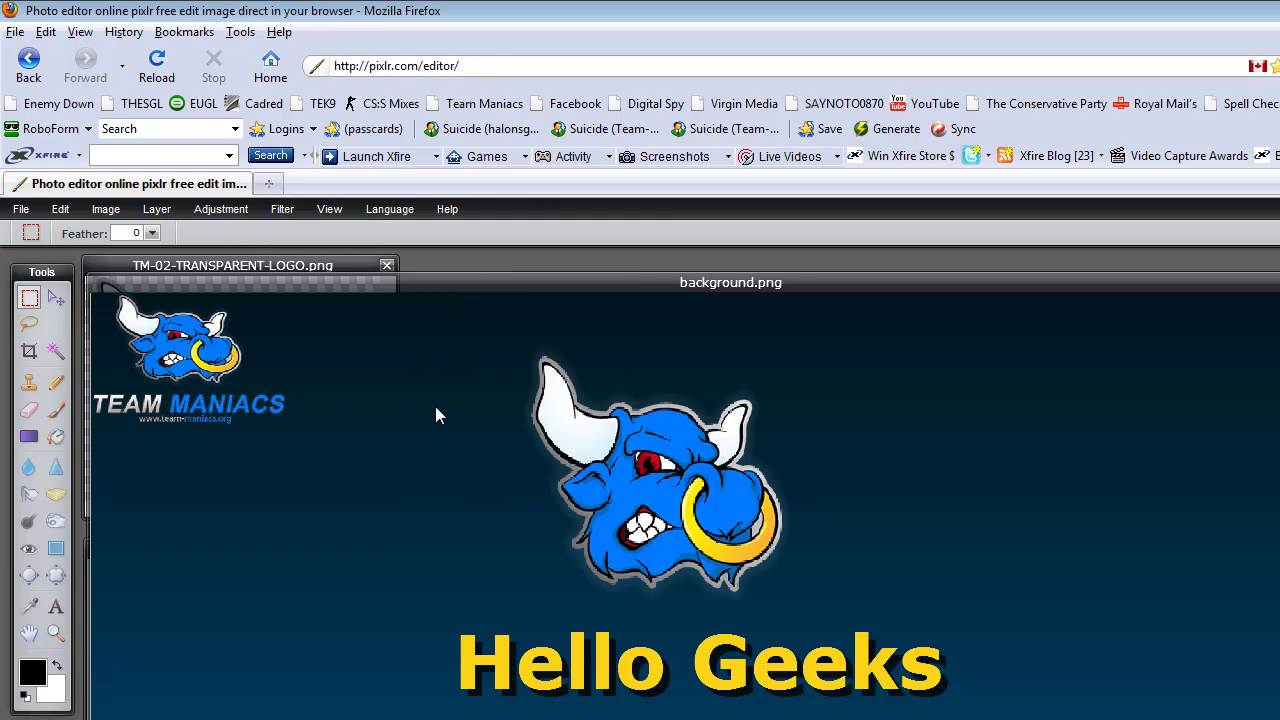
Step: Select the Clone Stamp tool, then switch to the Eraser tool
{"action": "left_click", "coordinate": [29, 382]}
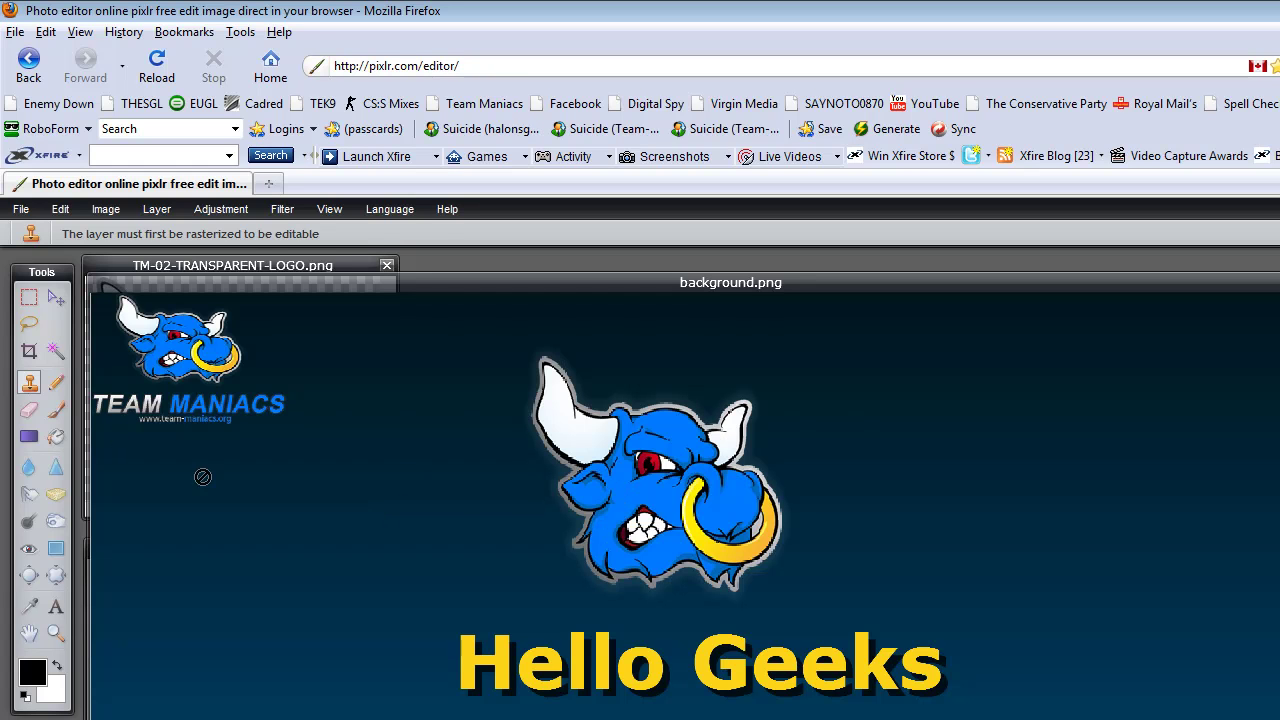
{"action": "left_click", "coordinate": [30, 410]}
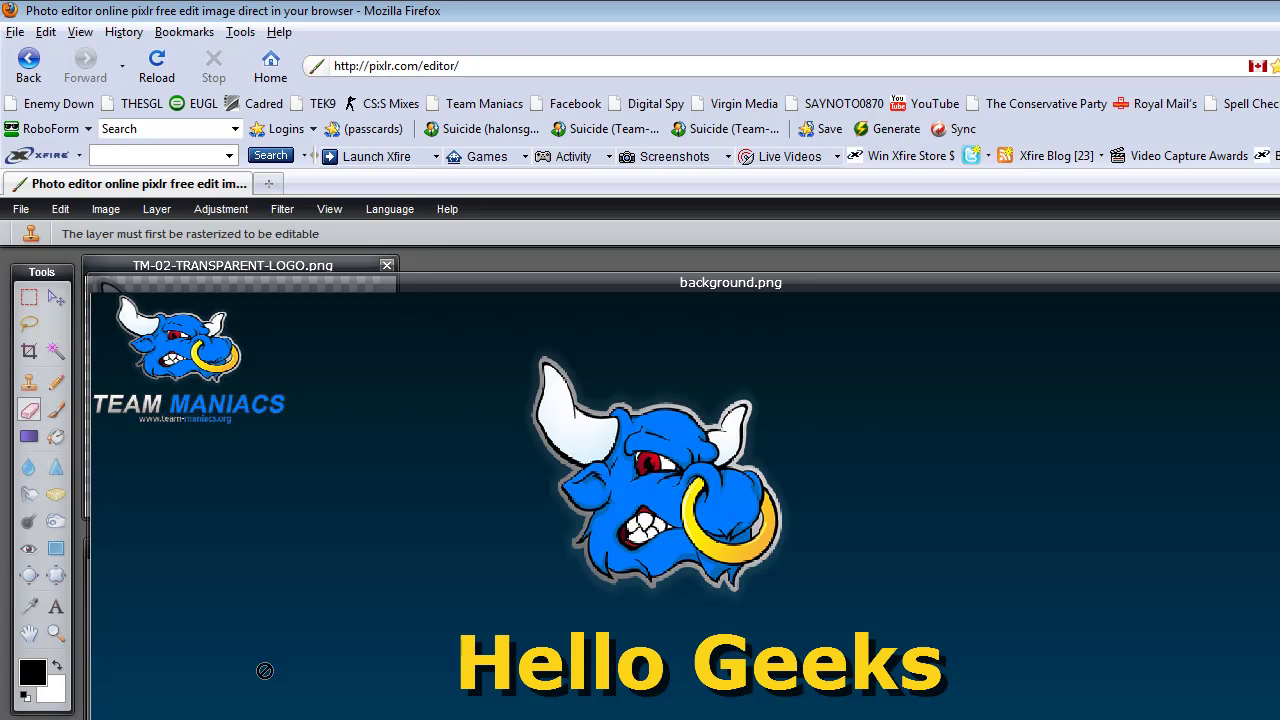